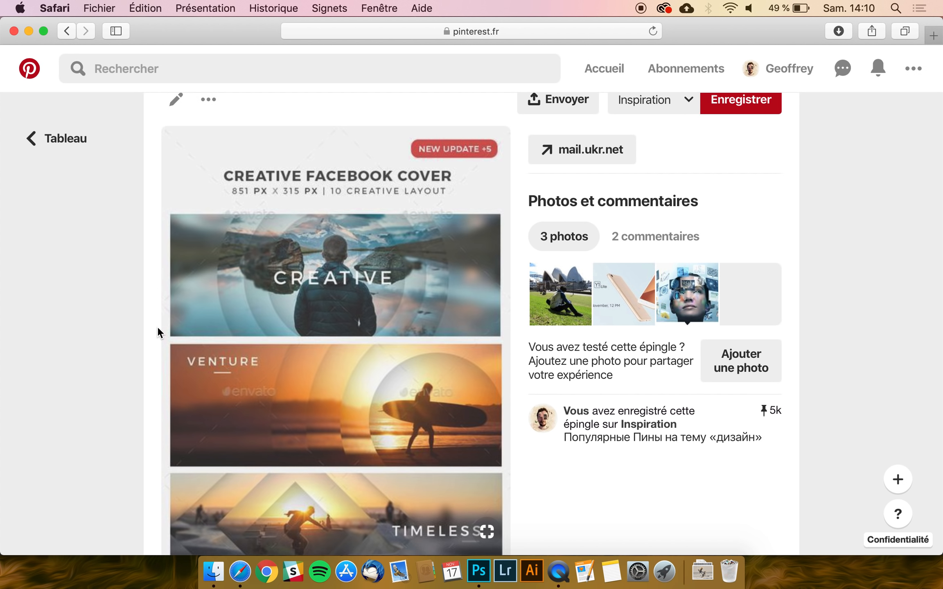
# - Examine the Facebook cover designs in the Pinterest pin for their geometric overlay effects on photos
pyautogui.scroll(-5, 161, 271)
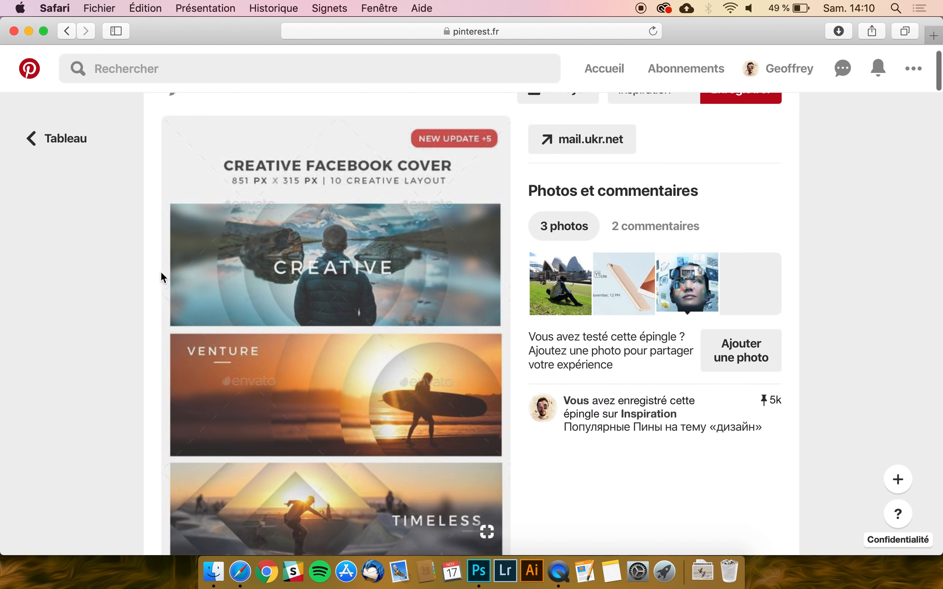
pyautogui.scroll(-10, 559, 437)
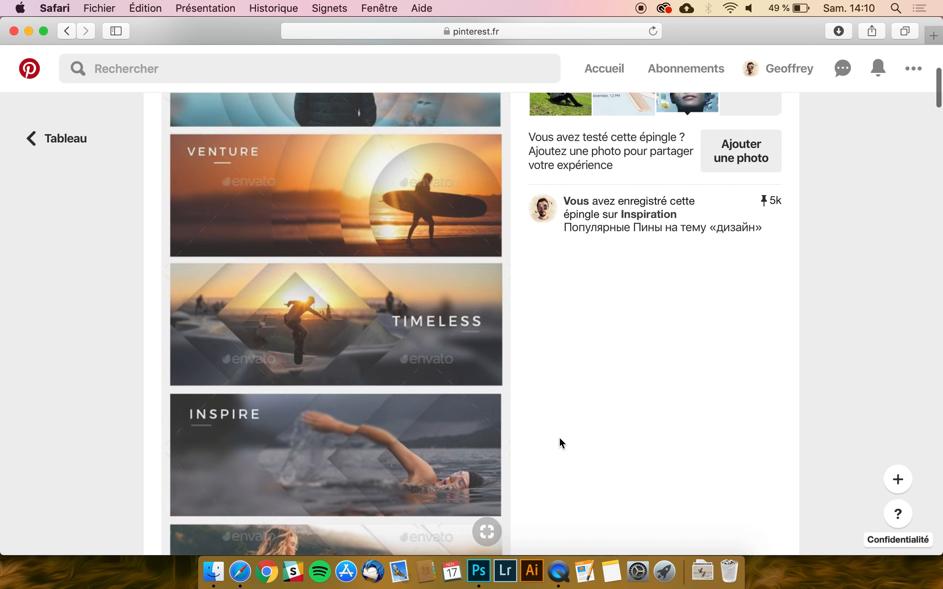
pyautogui.scroll(-6, 559, 436)
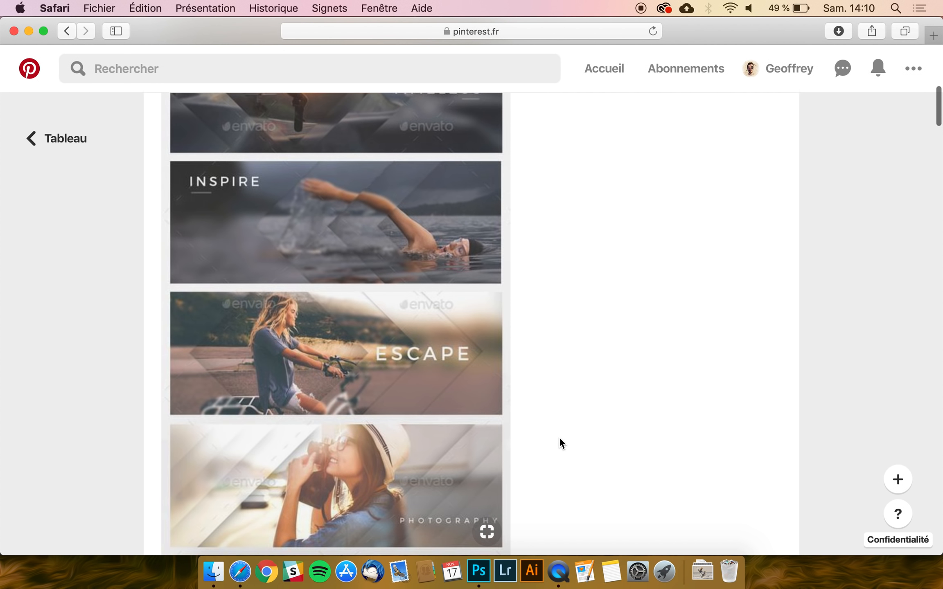
pyautogui.scroll(-5, 559, 436)
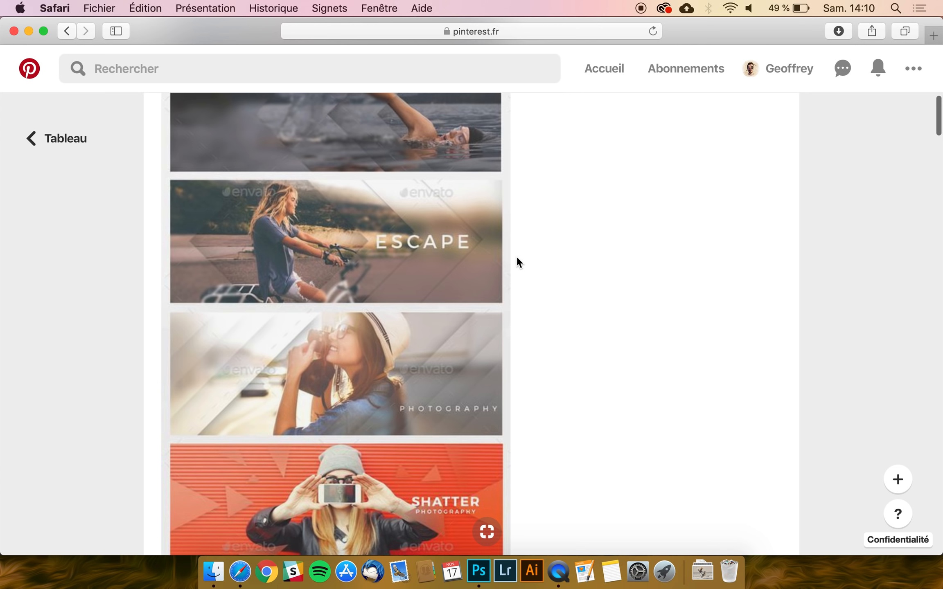
pyautogui.scroll(-5, 566, 343)
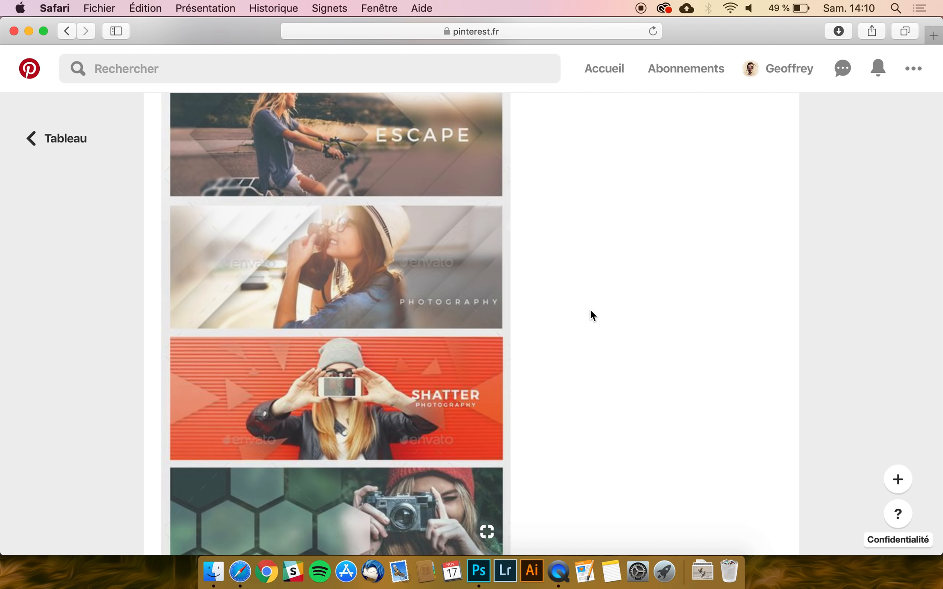
pyautogui.scroll(-10, 596, 322)
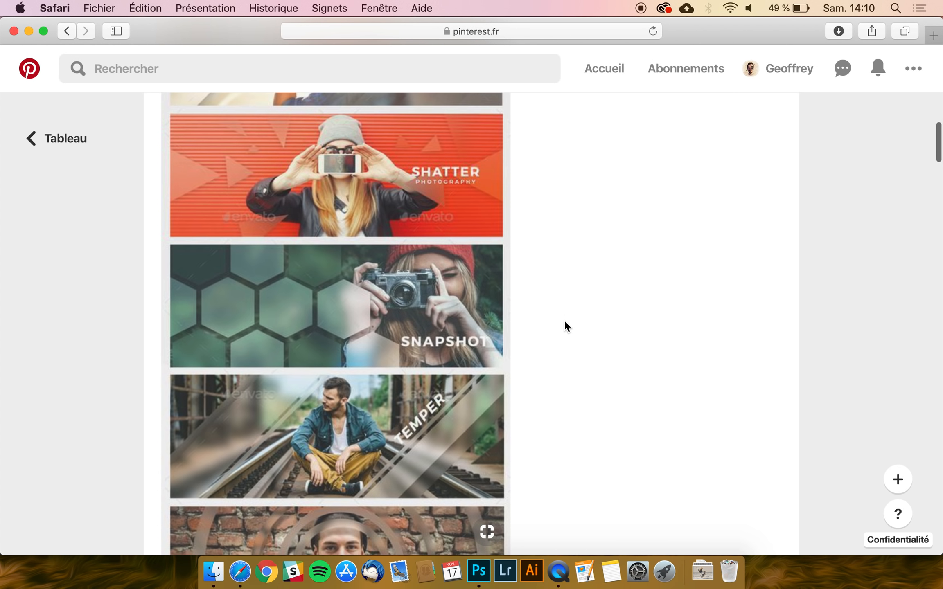
pyautogui.scroll(-5, 565, 323)
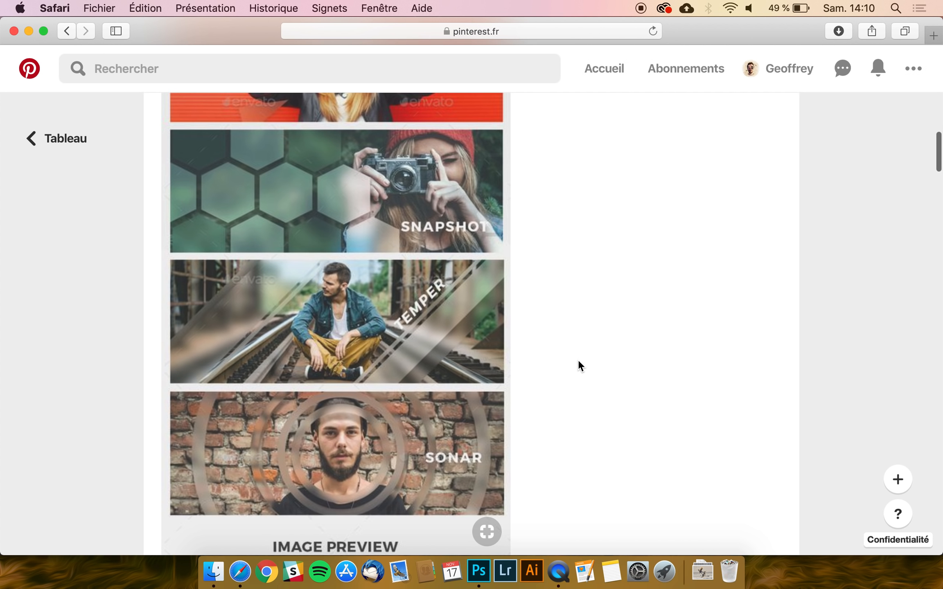
pyautogui.scroll(20, 578, 360)
pyautogui.scroll(2, 579, 325)
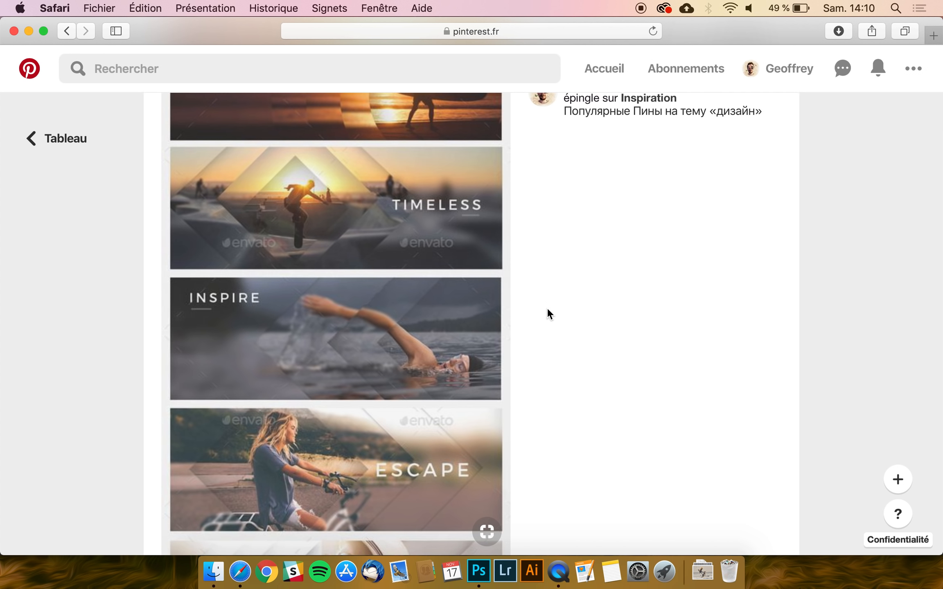
pyautogui.scroll(10, 548, 311)
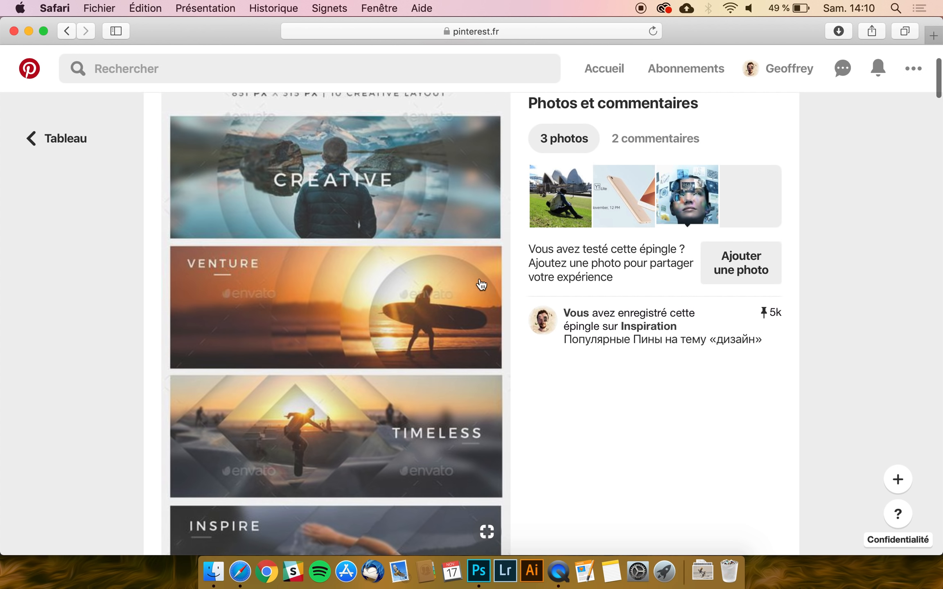
pyautogui.scroll(3, 556, 406)
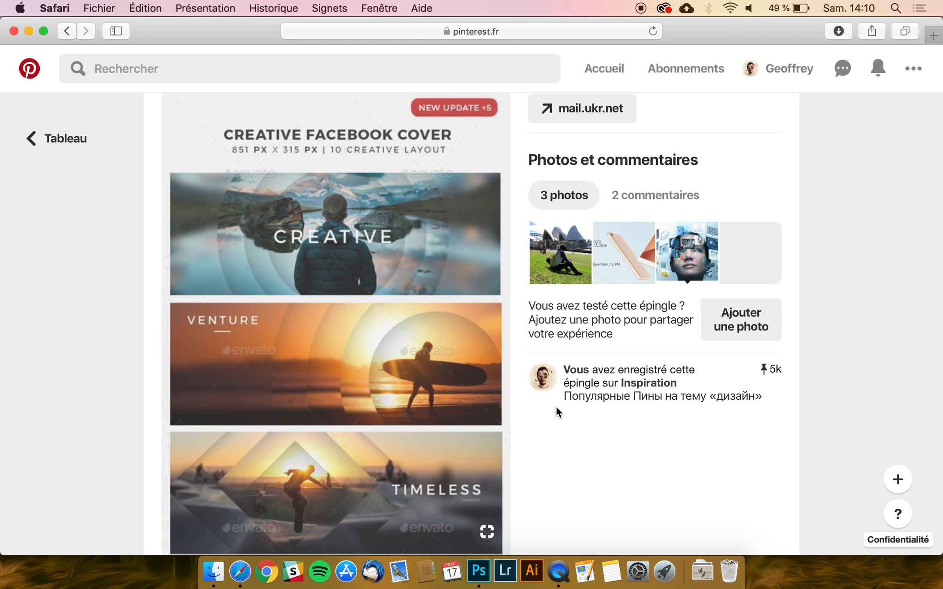
# - Switch to Photoshop and create a 2560 x 1440 px document at 300 ppi in 8-bit RGB with a white background
pyautogui.click(478, 571)
pyautogui.click(155, 8)
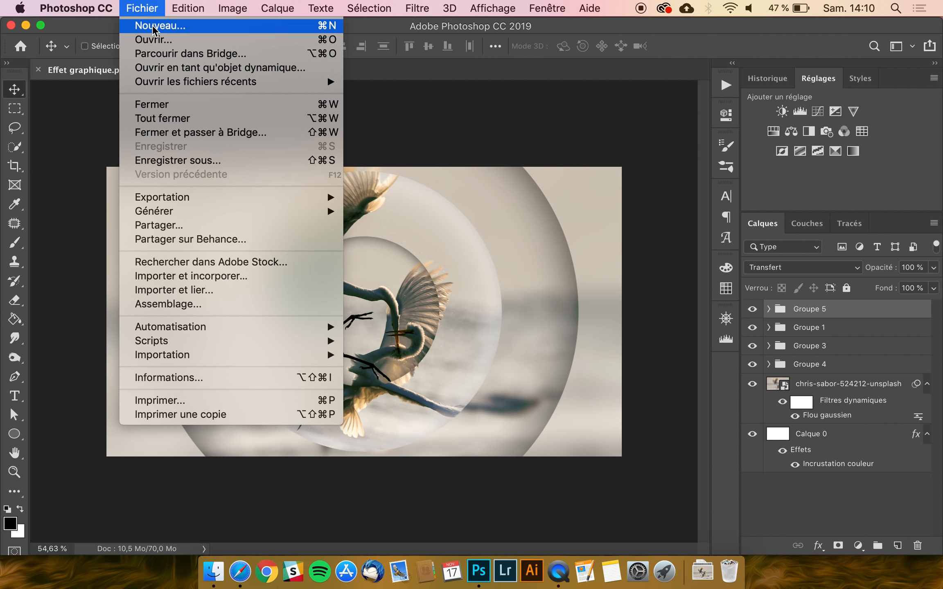
pyautogui.click(153, 29)
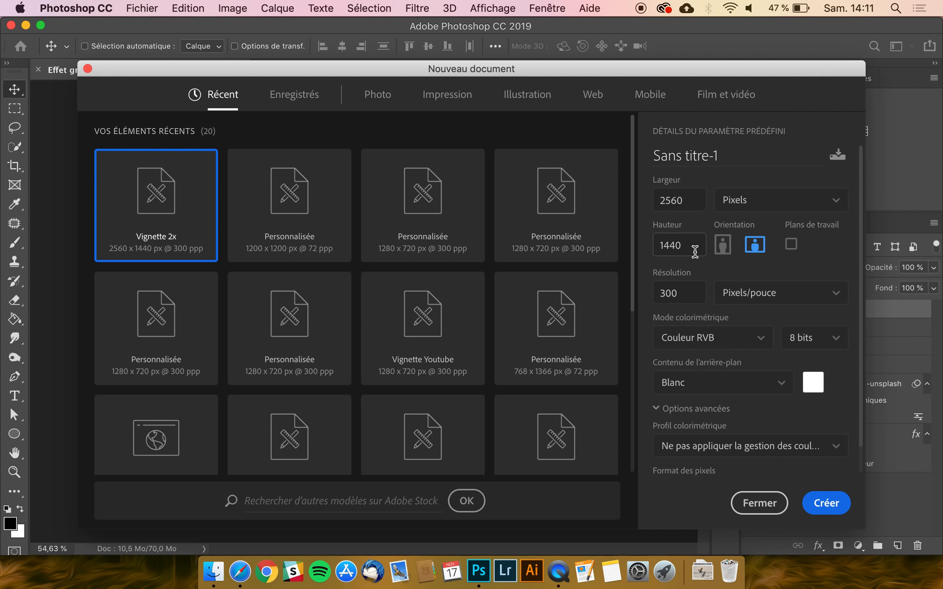
pyautogui.click(823, 503)
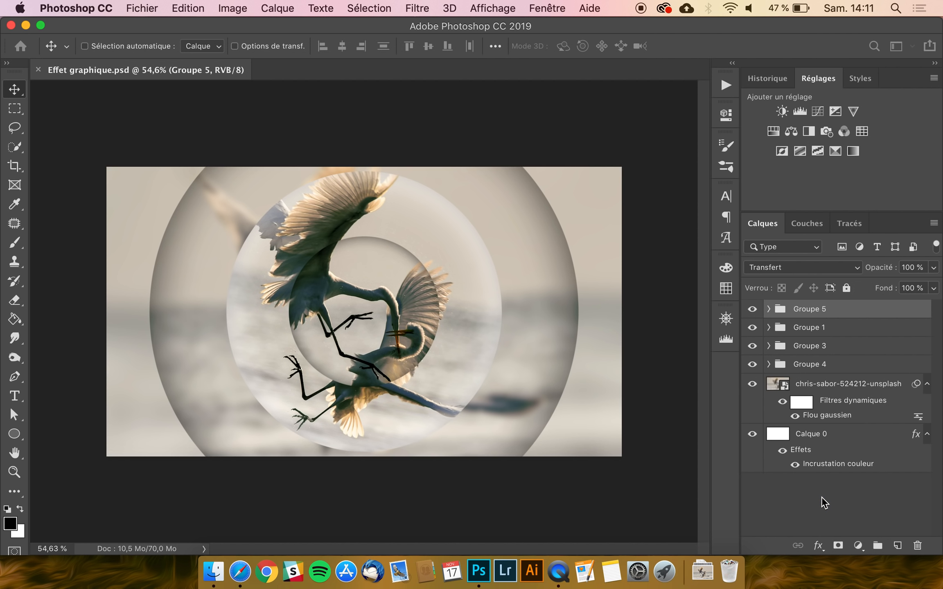
# - Place the chris-sabor-524212-unsplash photo in the new document and scale it to about 16.28% so it covers the canvas
pyautogui.click(702, 577)
pyautogui.moveTo(713, 525); pyautogui.dragTo(416, 340)
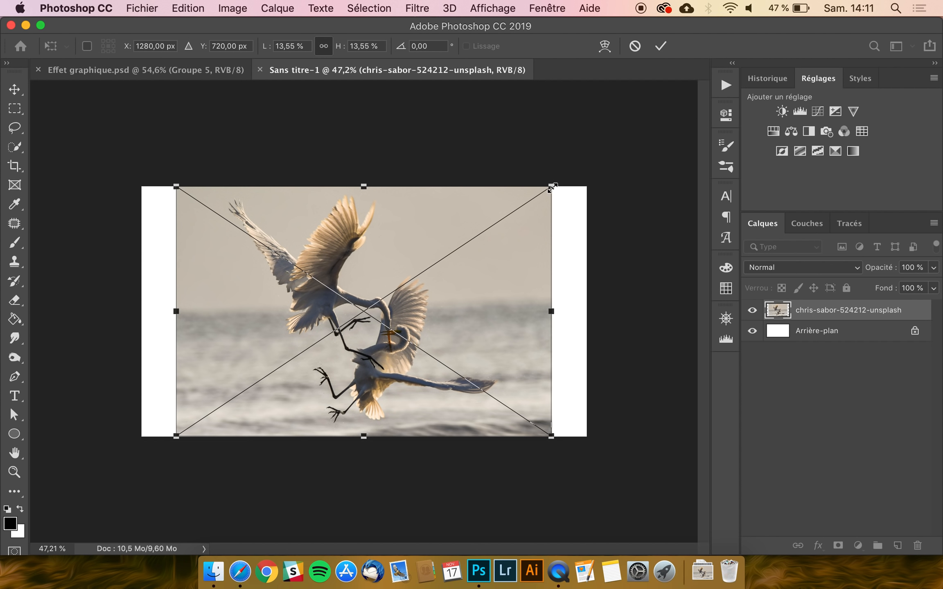
pyautogui.moveTo(553, 187); pyautogui.dragTo(583, 152)
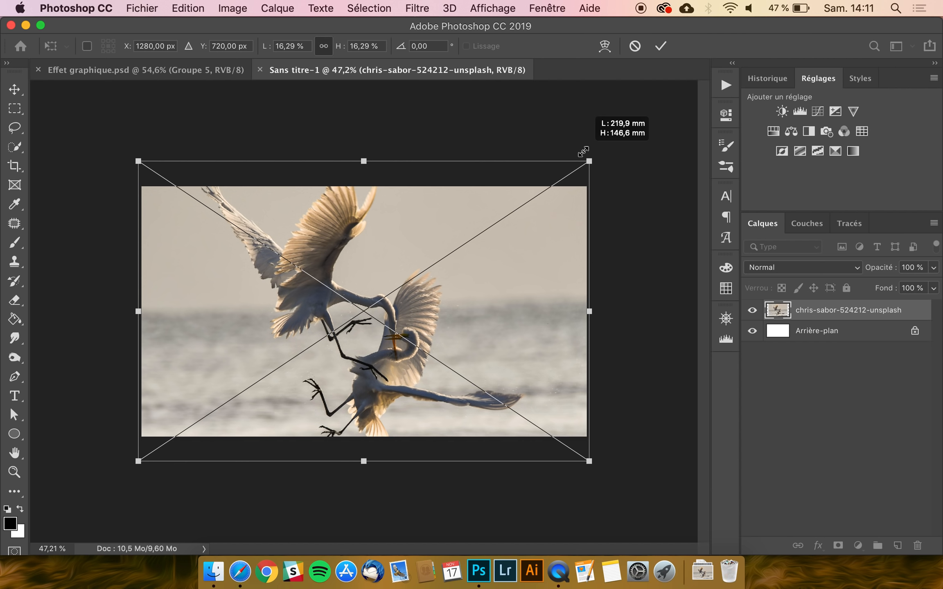
pyautogui.moveTo(582, 152); pyautogui.dragTo(583, 152)
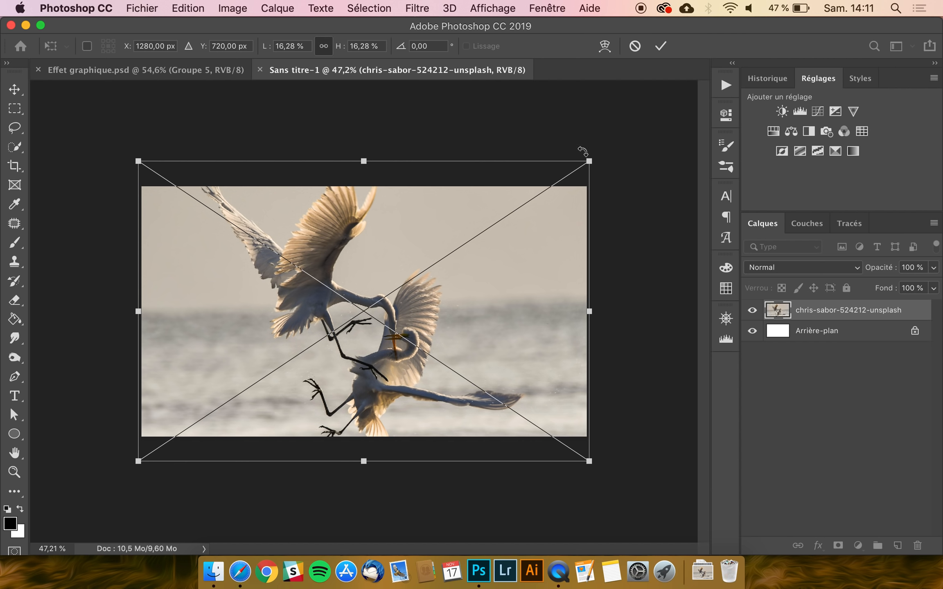
pyautogui.press('Return')
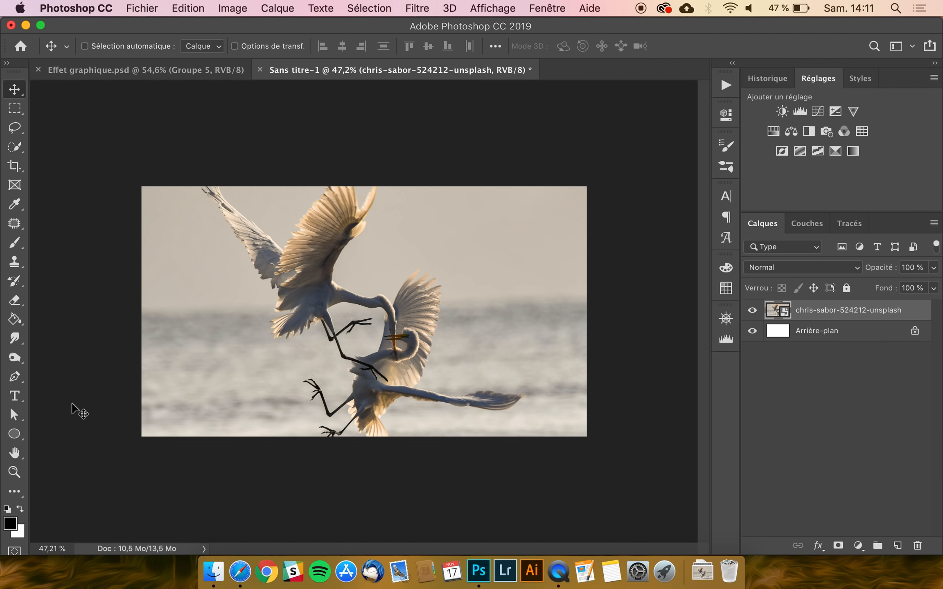
# - Duplicate the photo layer and draw a black circle about 780 px in diameter near the canvas centre
pyautogui.press('super+j')
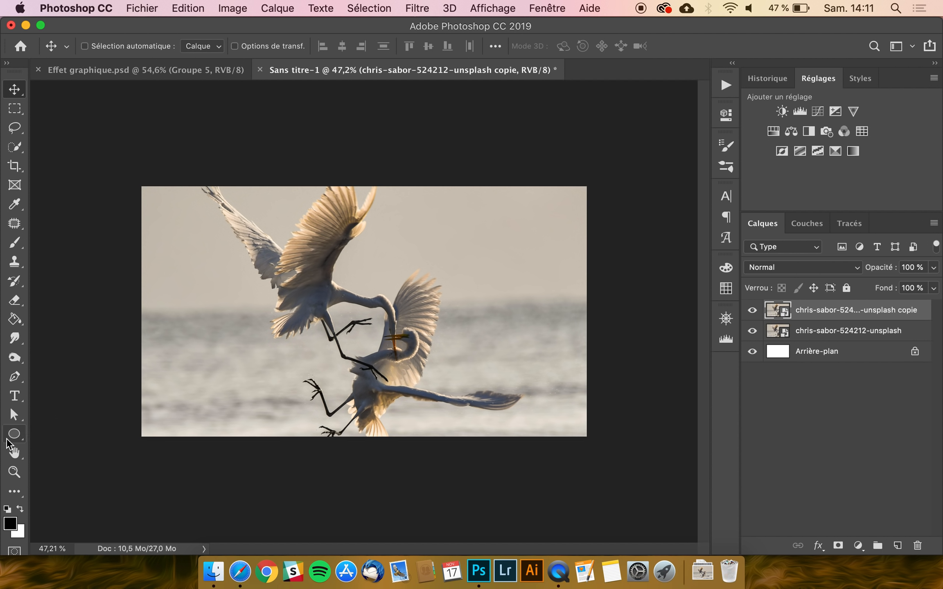
pyautogui.click(14, 434)
pyautogui.click(66, 460)
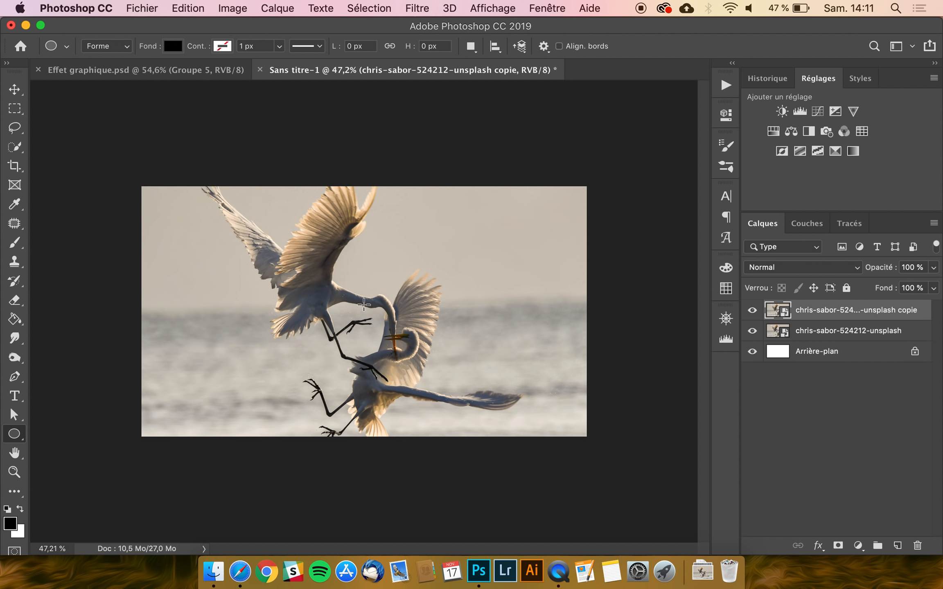
pyautogui.moveTo(363, 304); pyautogui.dragTo(431, 217)
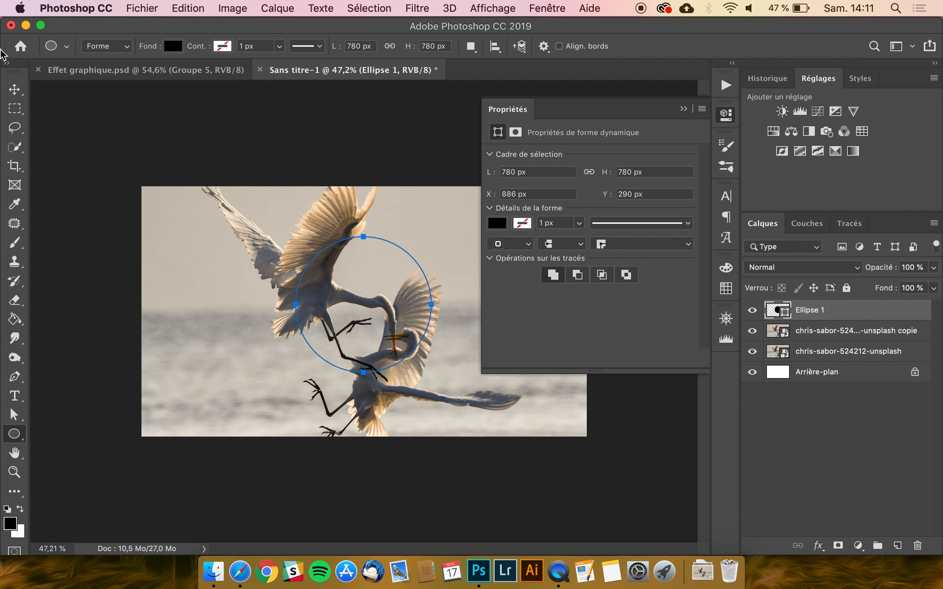
pyautogui.click(505, 109)
pyautogui.click(15, 90)
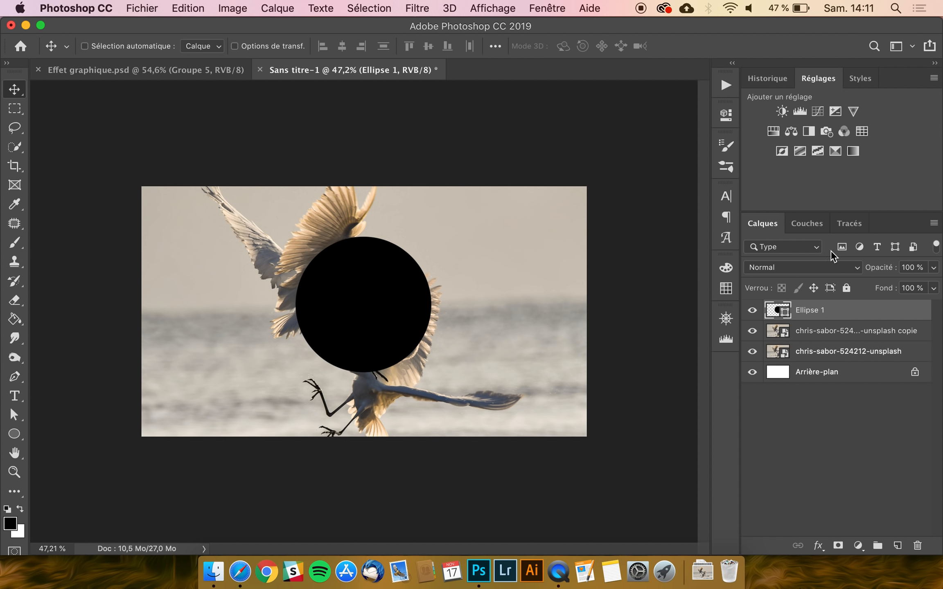
# - Enlarge both photo layers together to about 112%, hide the circle, and shift the photos slightly up and left
pyautogui.click(817, 333)
pyautogui.keyDown('shift'); pyautogui.click(817, 352); pyautogui.keyUp('shift')
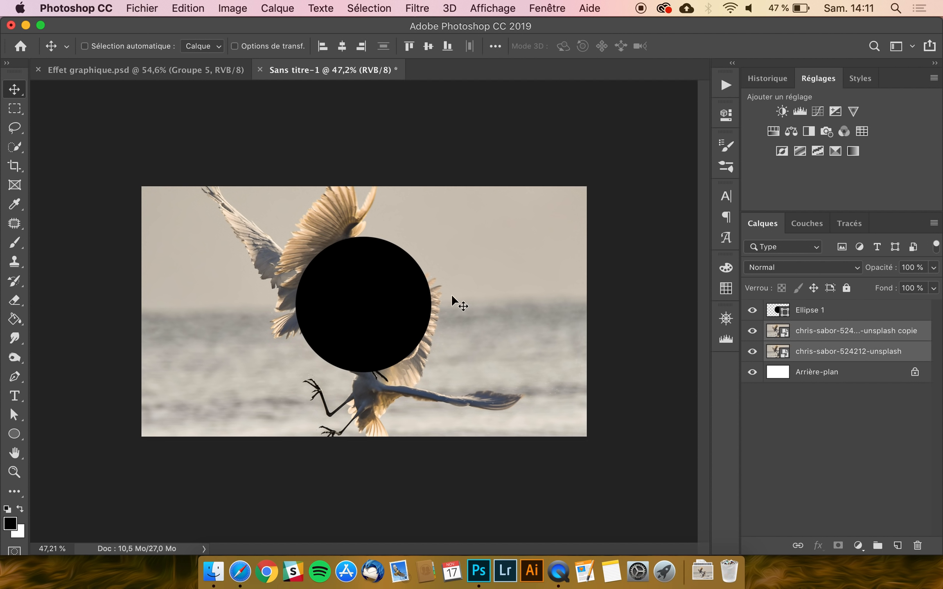
pyautogui.press('super+t')
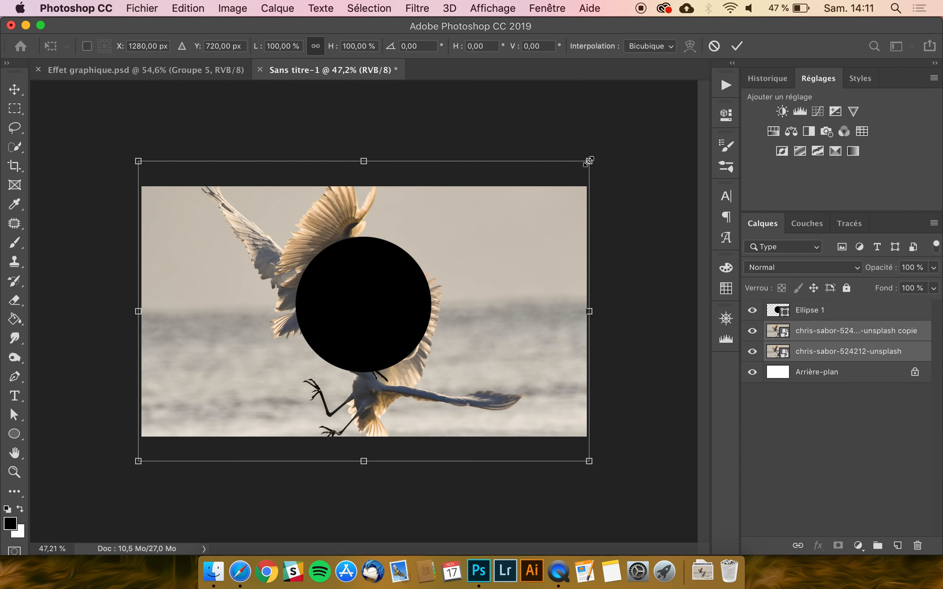
pyautogui.moveTo(588, 161); pyautogui.dragTo(616, 142)
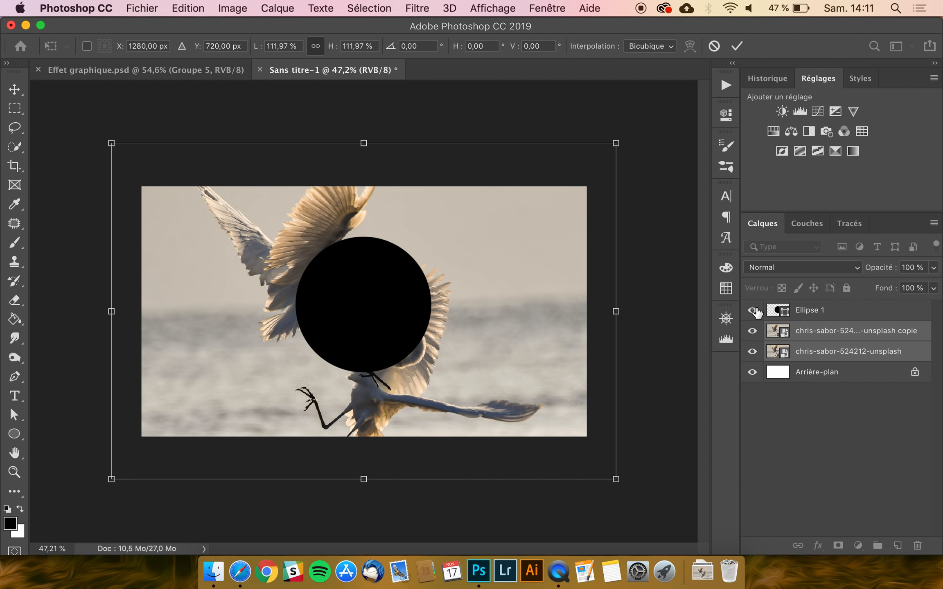
pyautogui.click(752, 310)
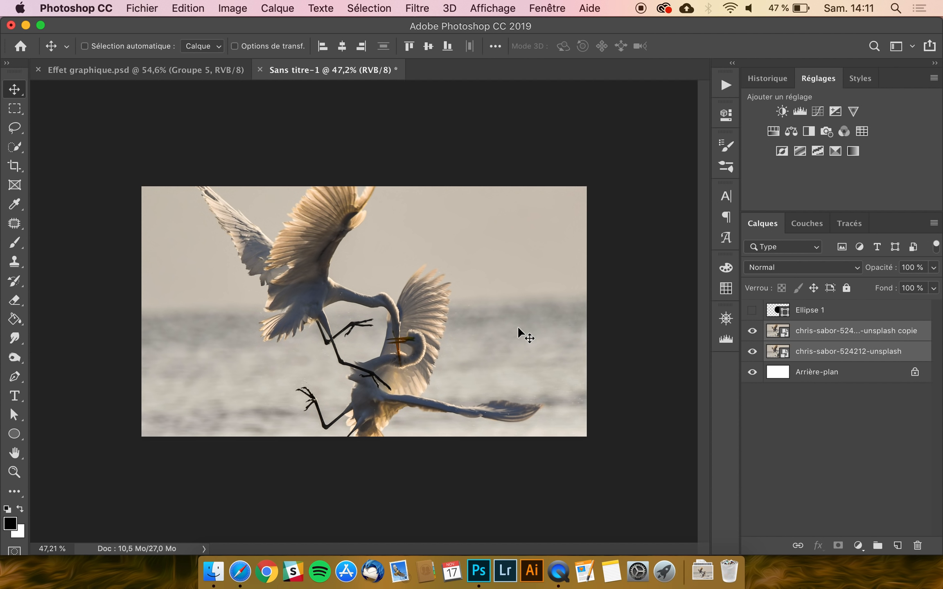
pyautogui.moveTo(517, 326); pyautogui.dragTo(503, 315)
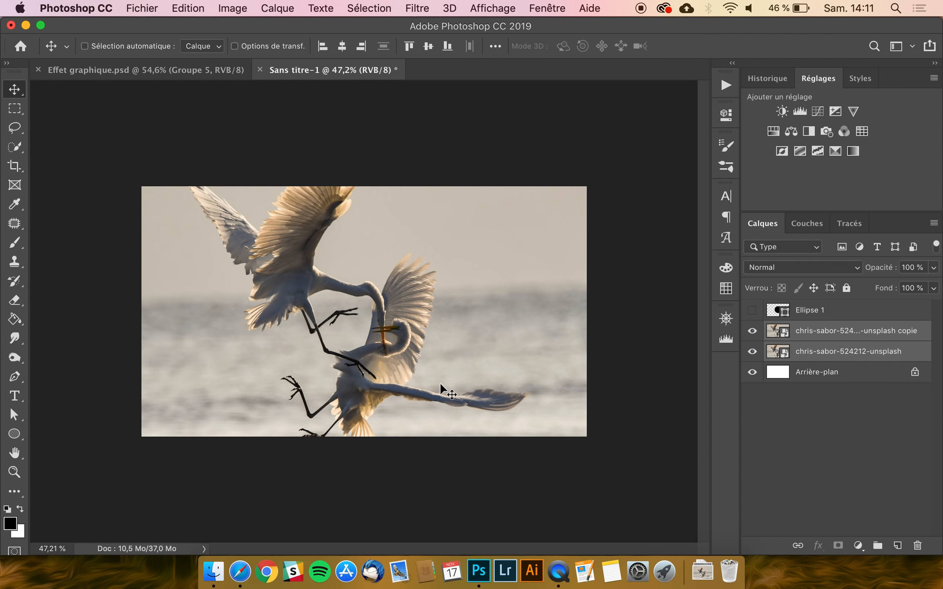
# - Show the circle layer again and centre it horizontally and vertically on the canvas
pyautogui.click(790, 314)
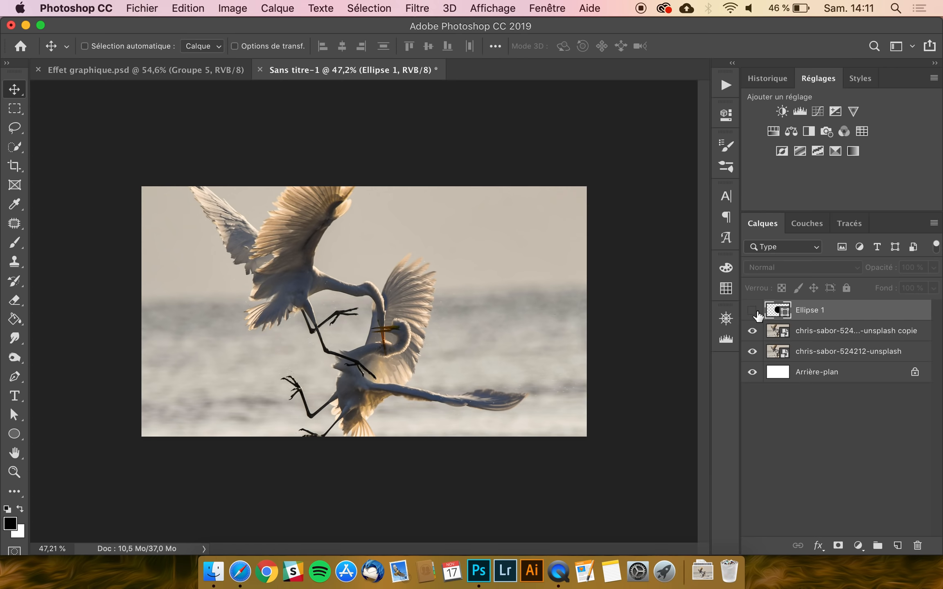
pyautogui.click(752, 310)
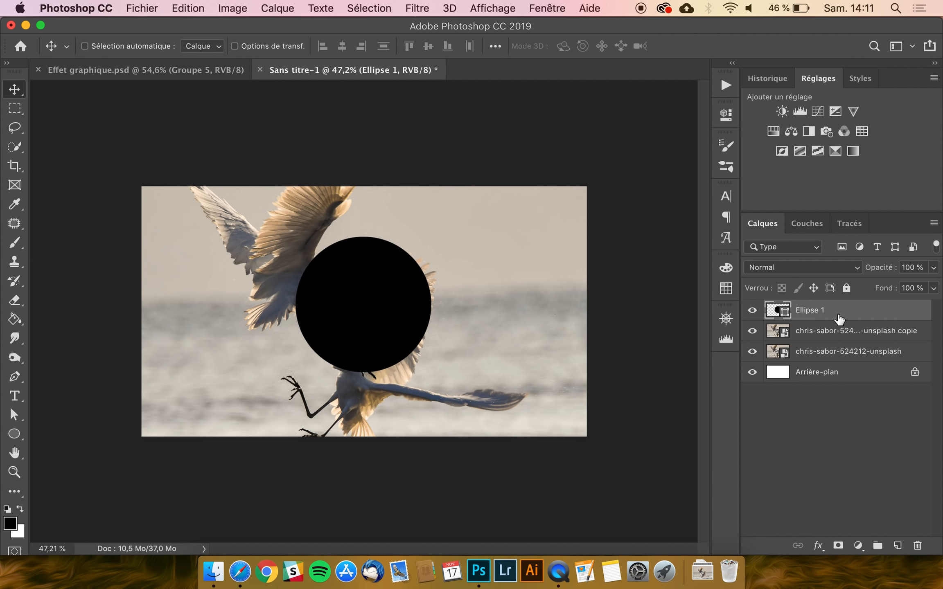
pyautogui.press('super+a')
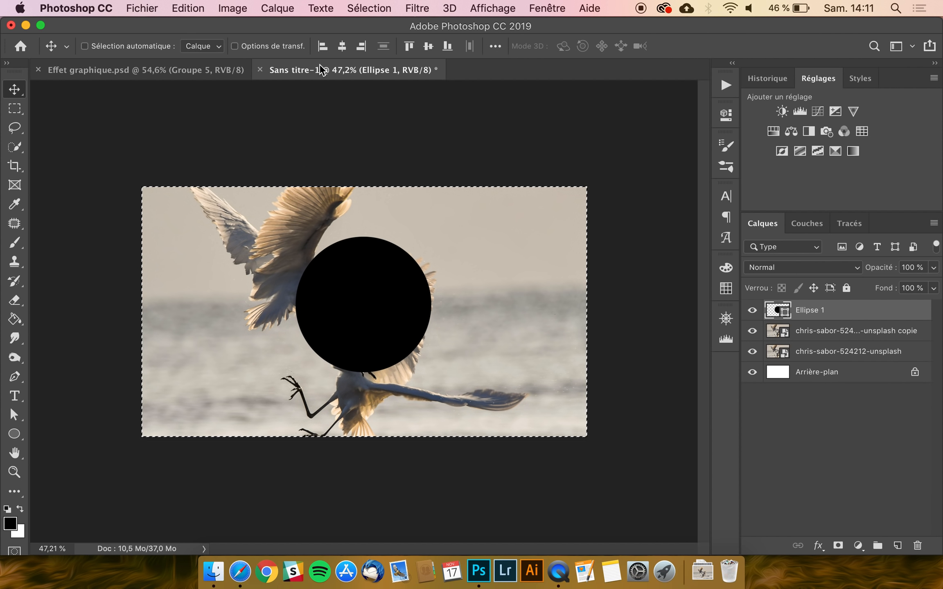
pyautogui.click(341, 46)
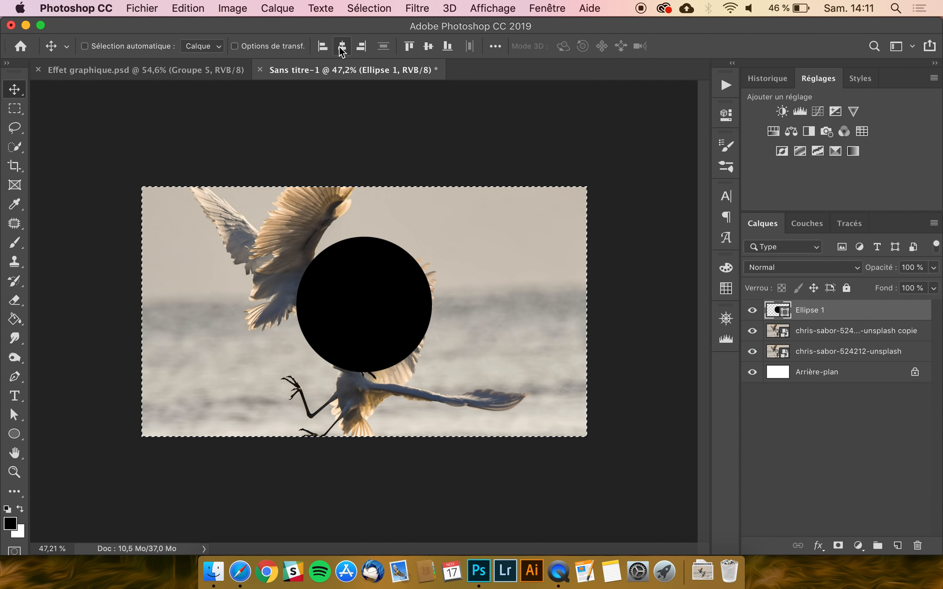
pyautogui.click(427, 48)
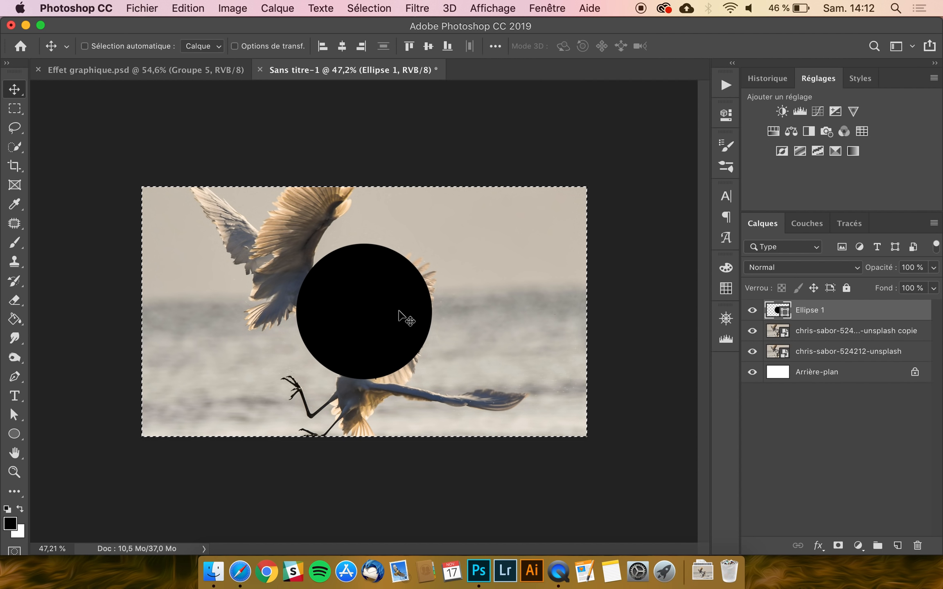
pyautogui.press('super+d')
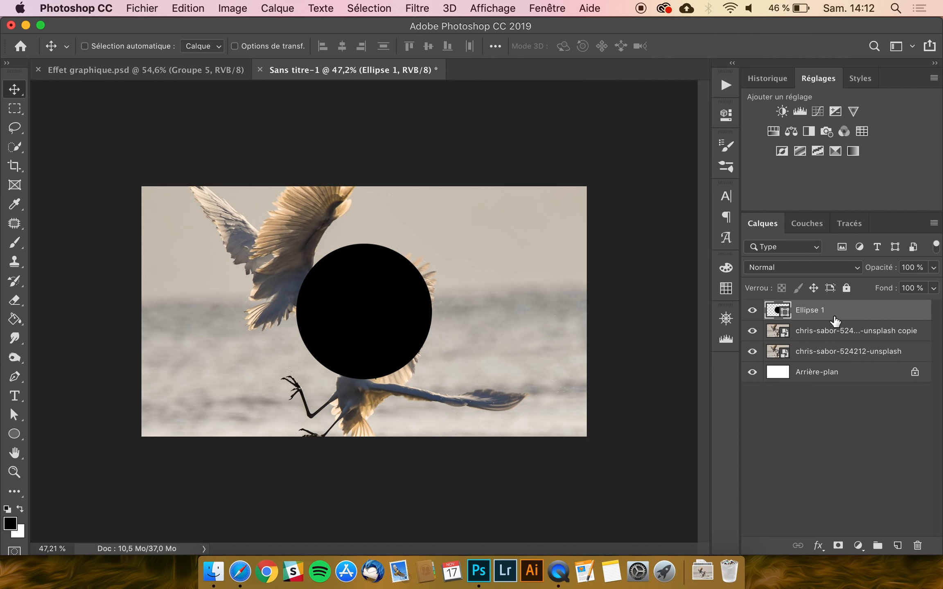
# - Move the circle layer between the two photo layers and clip the photo copy to it with a clipping mask
pyautogui.moveTo(823, 321); pyautogui.dragTo(825, 340)
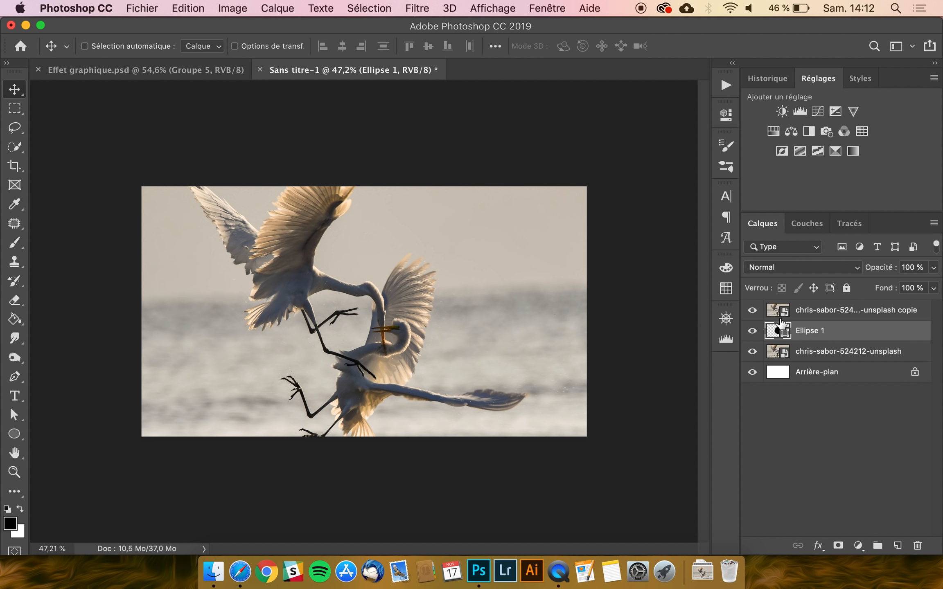
pyautogui.rightClick(822, 315)
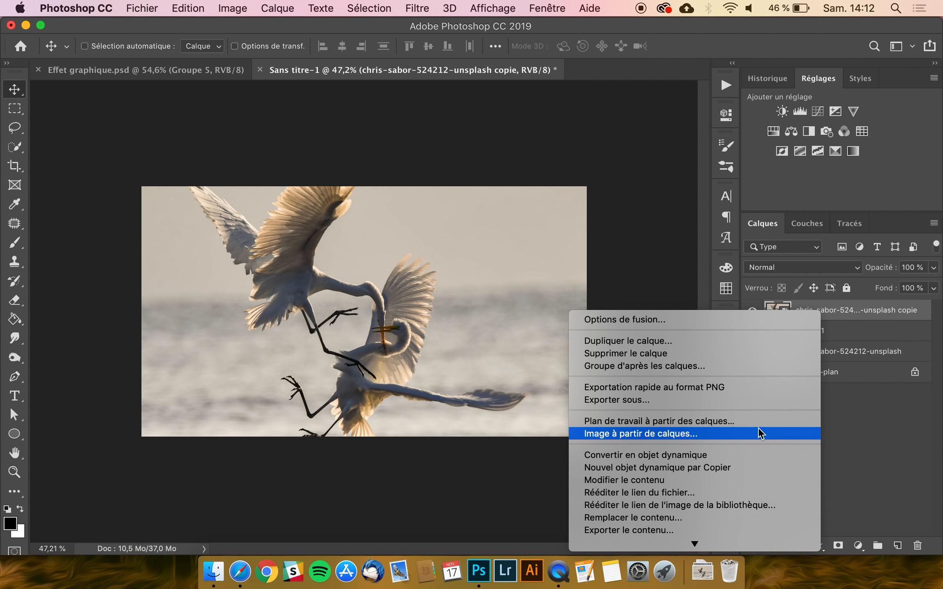
pyautogui.scroll(-10, 758, 427)
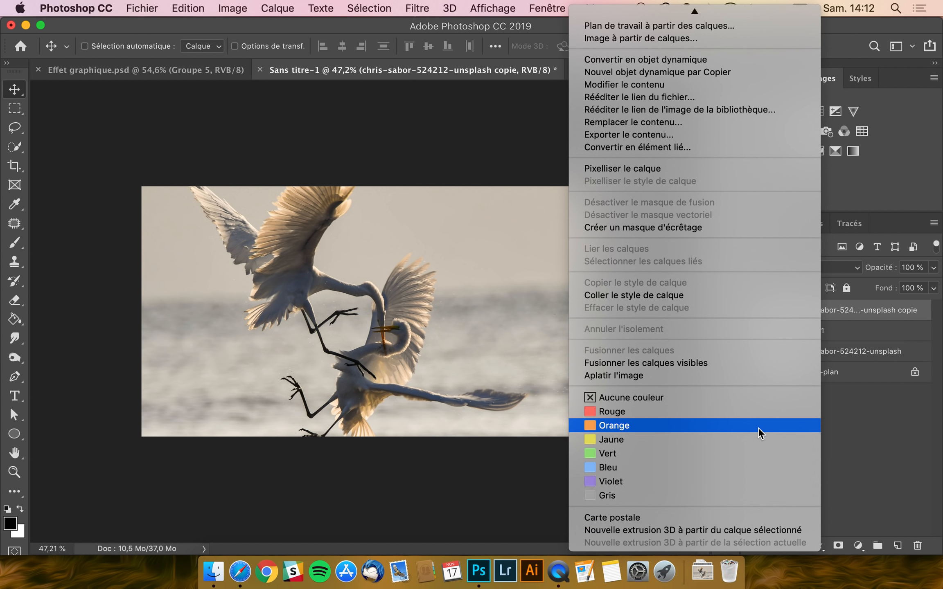
pyautogui.click(627, 223)
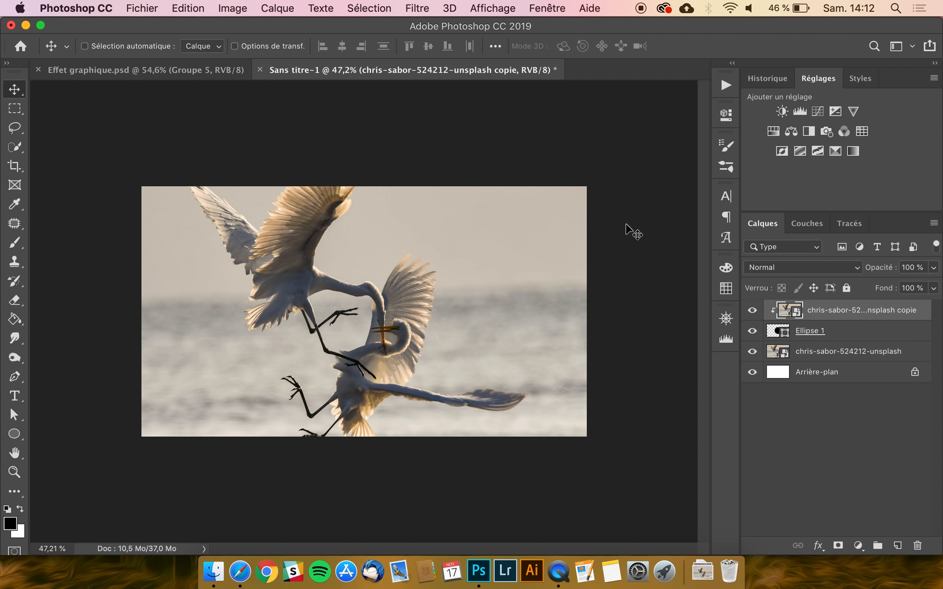
pyautogui.keyDown('alt'); pyautogui.click(818, 321); pyautogui.keyUp('alt')
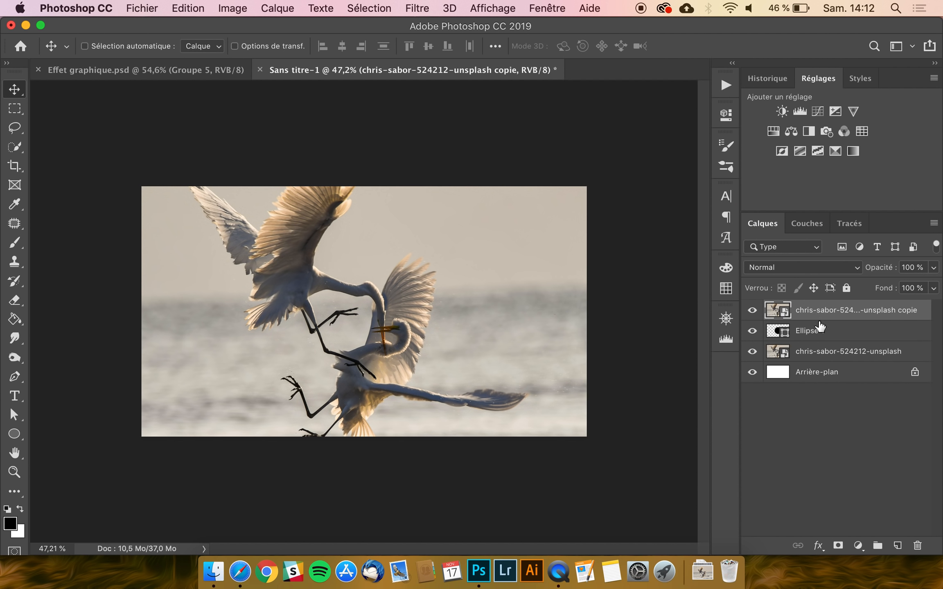
pyautogui.keyDown('alt'); pyautogui.click(818, 322); pyautogui.keyUp('alt')
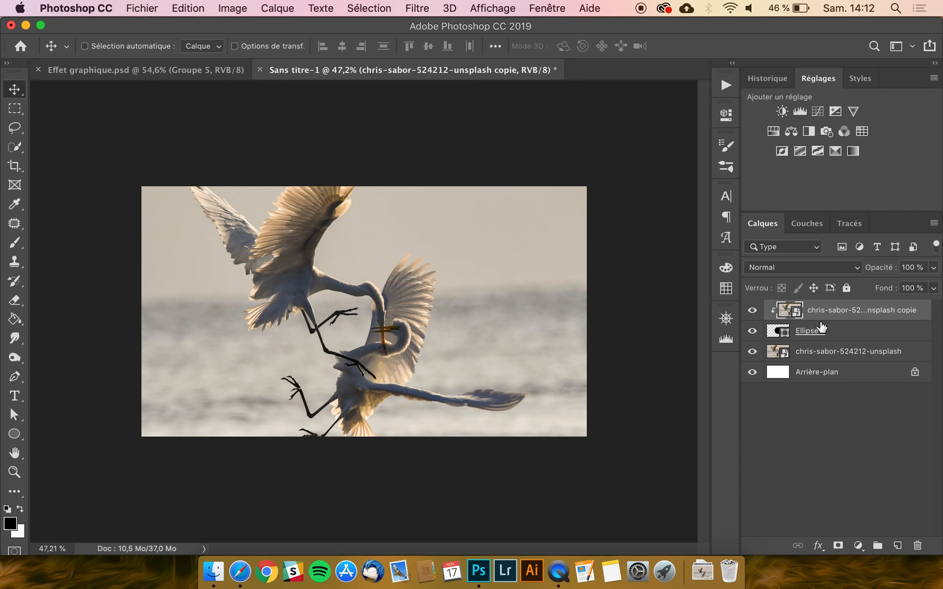
pyautogui.click(752, 351)
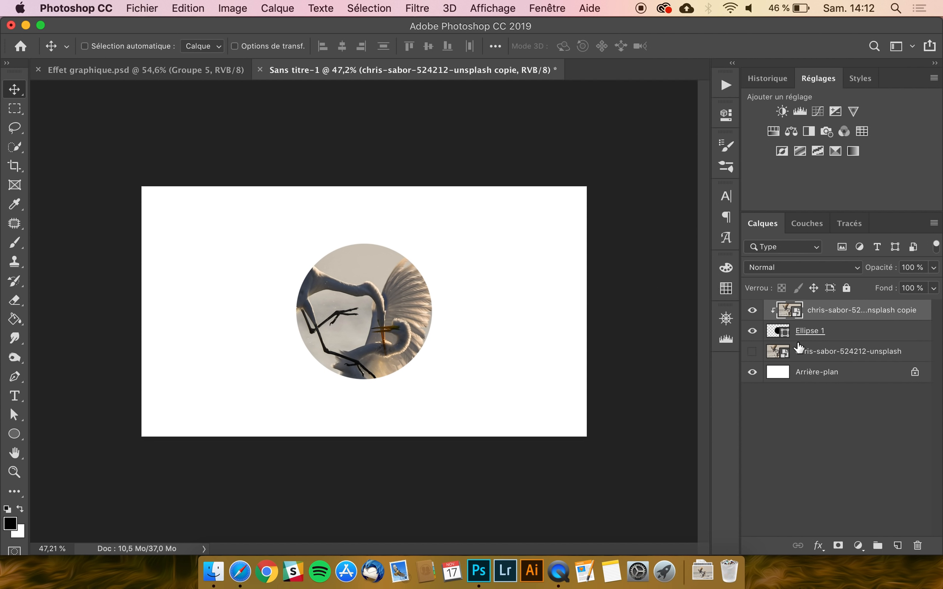
pyautogui.click(753, 352)
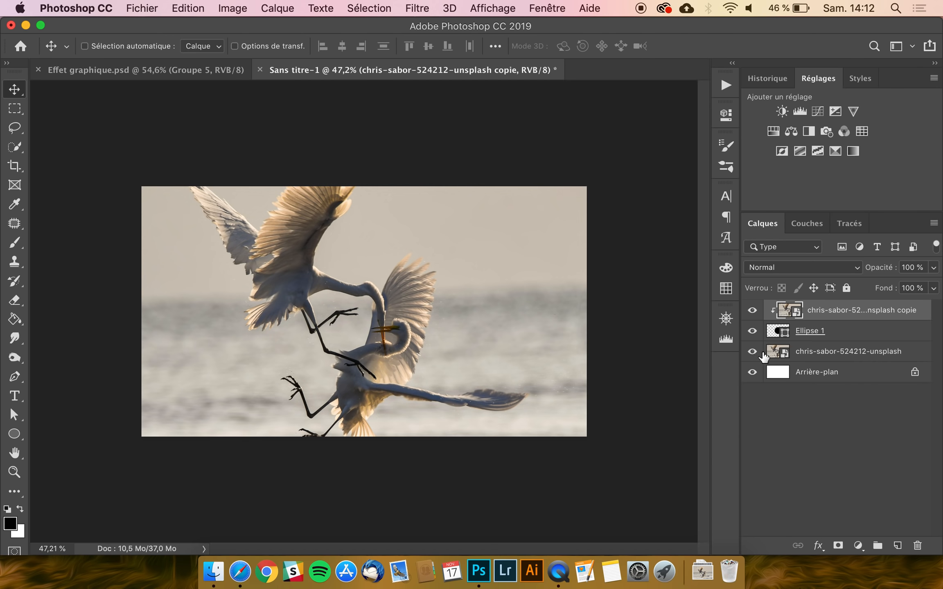
# - Apply a Gaussian Blur with a 30-pixel radius to the lower bird photo layer
pyautogui.click(847, 359)
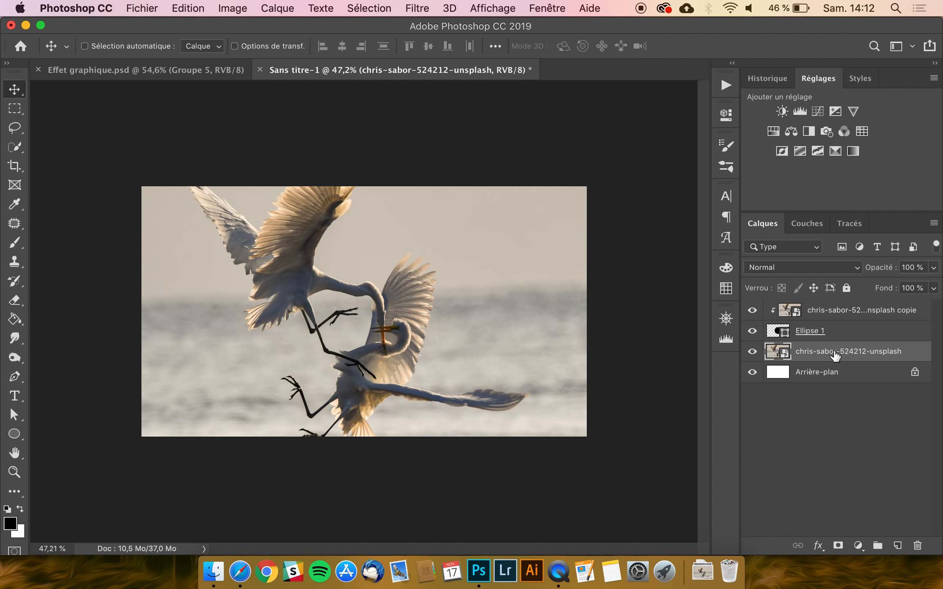
pyautogui.click(424, 5)
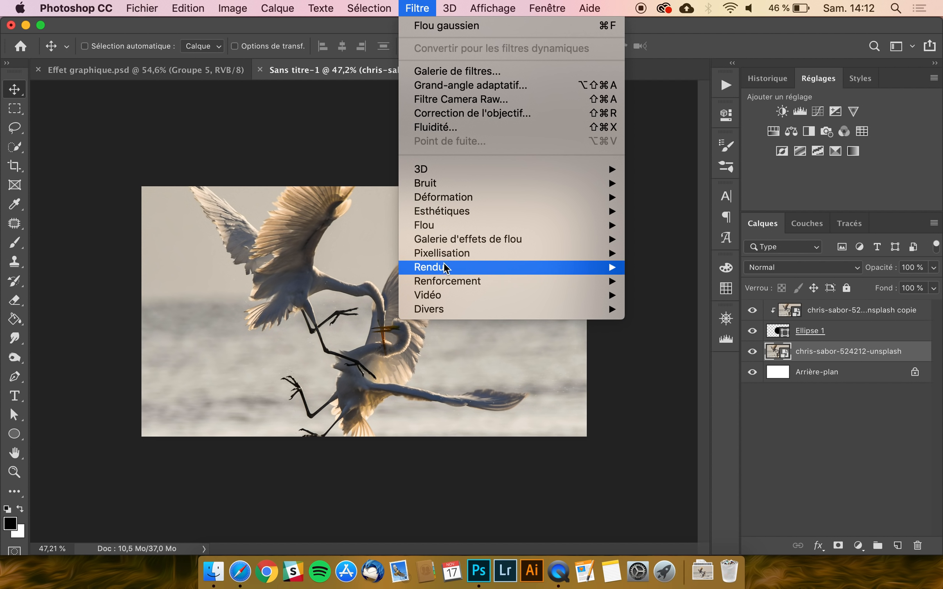
pyautogui.moveTo(453, 230)
pyautogui.click(679, 299)
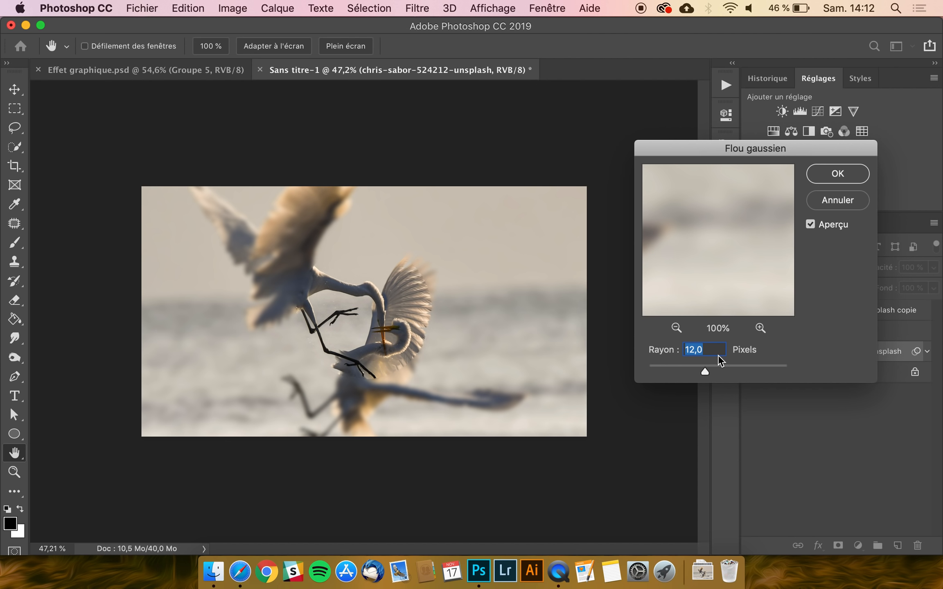
pyautogui.write('30')
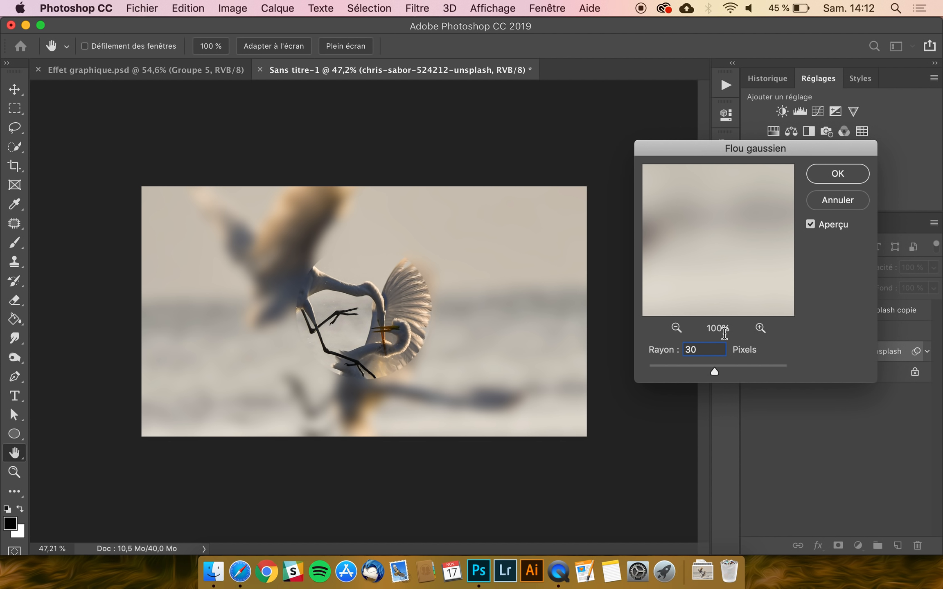
pyautogui.press('Return')
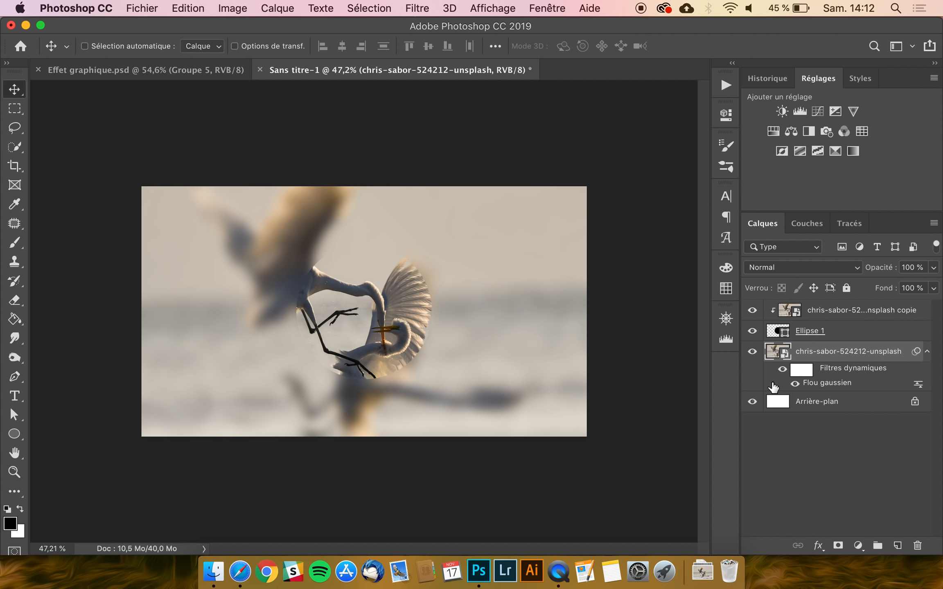
# - Add an Inner Glow layer style to the circle and restore the glow's default settings
pyautogui.click(847, 338)
pyautogui.click(818, 546)
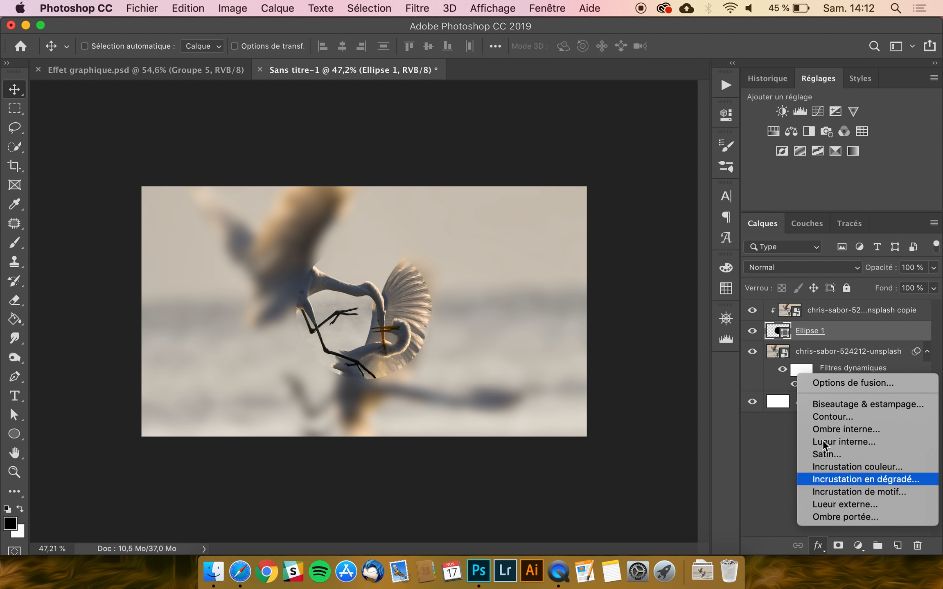
pyautogui.click(845, 383)
pyautogui.moveTo(394, 154); pyautogui.dragTo(587, 164)
pyautogui.click(575, 323)
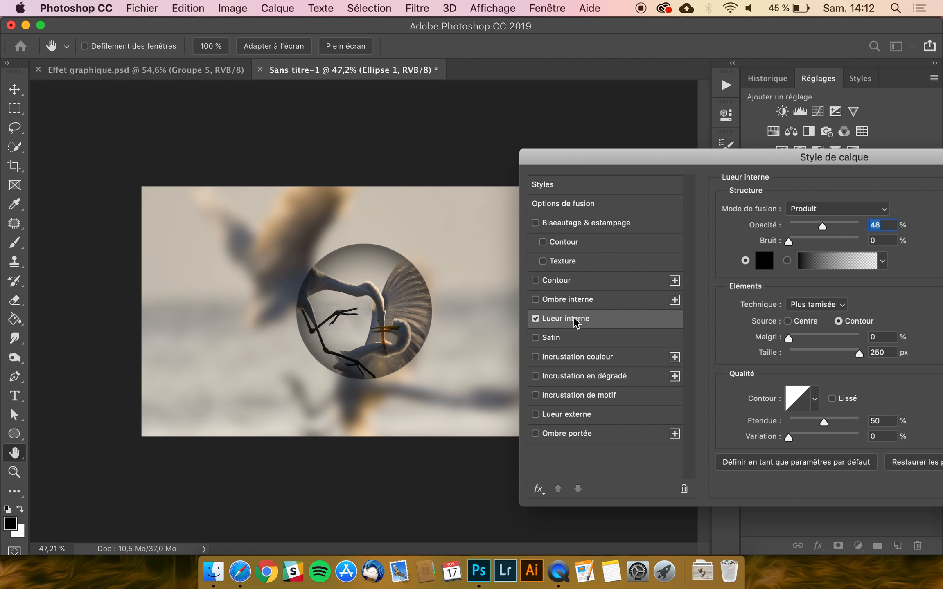
pyautogui.moveTo(605, 152); pyautogui.dragTo(575, 142)
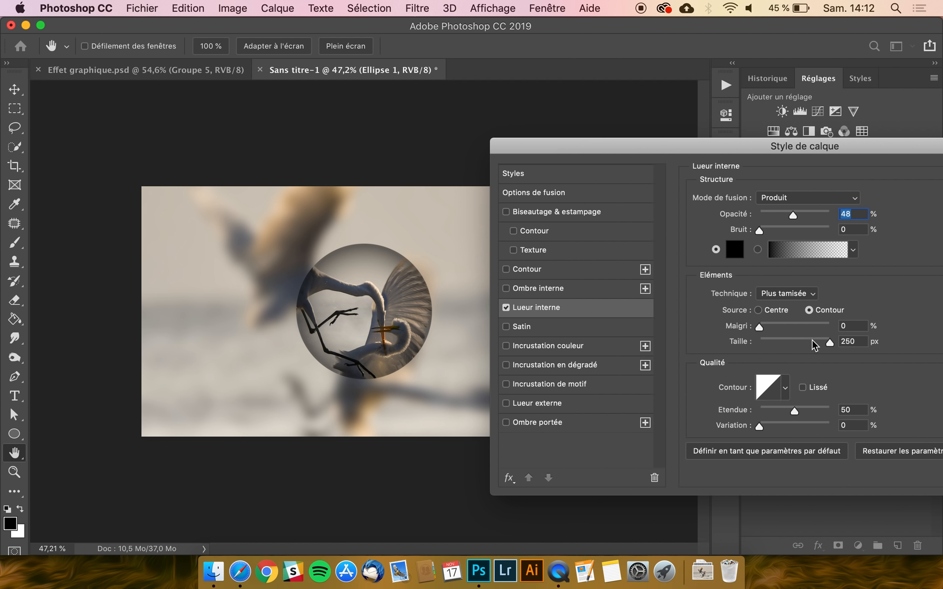
pyautogui.click(889, 455)
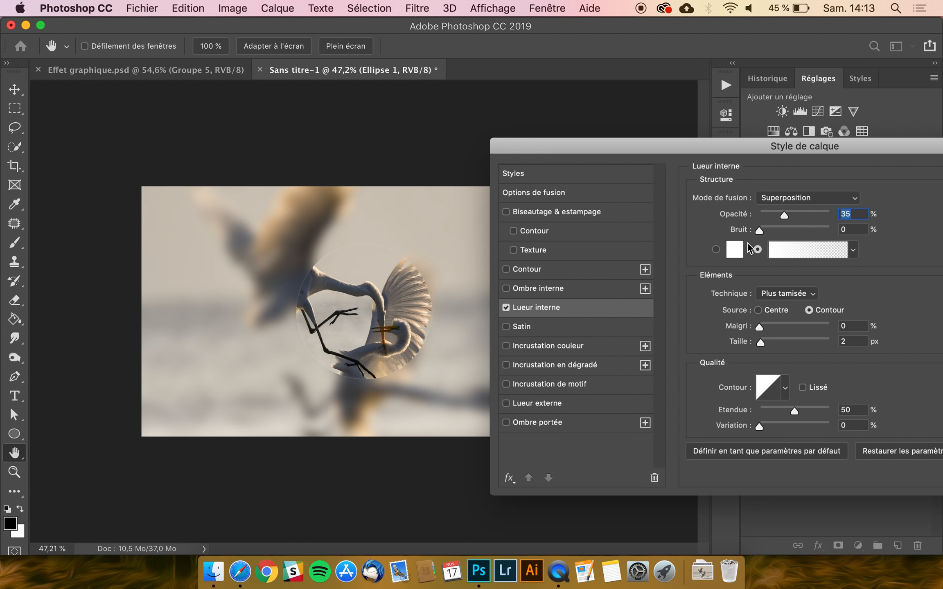
# - Switch the inner glow to its solid colour, with opacity at 74% and size at 92 px
pyautogui.click(716, 249)
pyautogui.moveTo(780, 217); pyautogui.dragTo(811, 214)
pyautogui.moveTo(764, 341); pyautogui.dragTo(790, 342)
pyautogui.moveTo(827, 214)
pyautogui.mouseDown()
pyautogui.moveTo(799, 216)
pyautogui.moveTo(811, 217)
pyautogui.mouseUp()
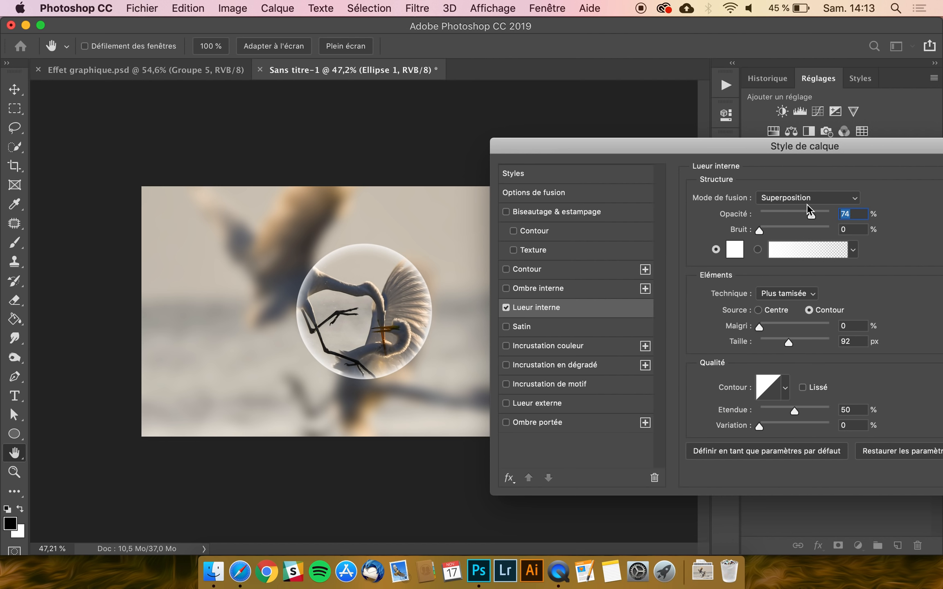
# - Change the inner glow colour to black (000000) and its blend mode to Produit
pyautogui.click(735, 250)
pyautogui.moveTo(671, 287); pyautogui.dragTo(777, 430)
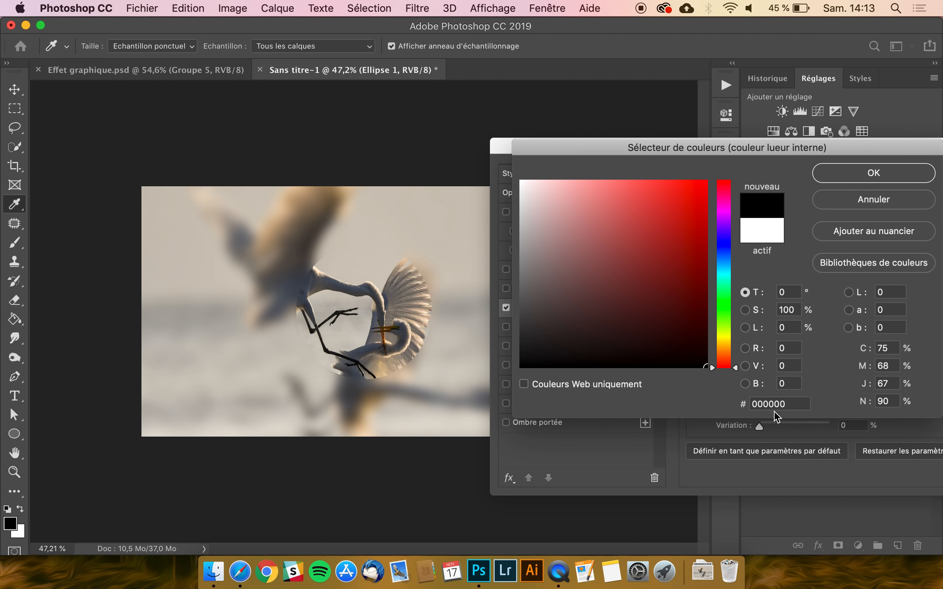
pyautogui.click(863, 177)
pyautogui.click(805, 197)
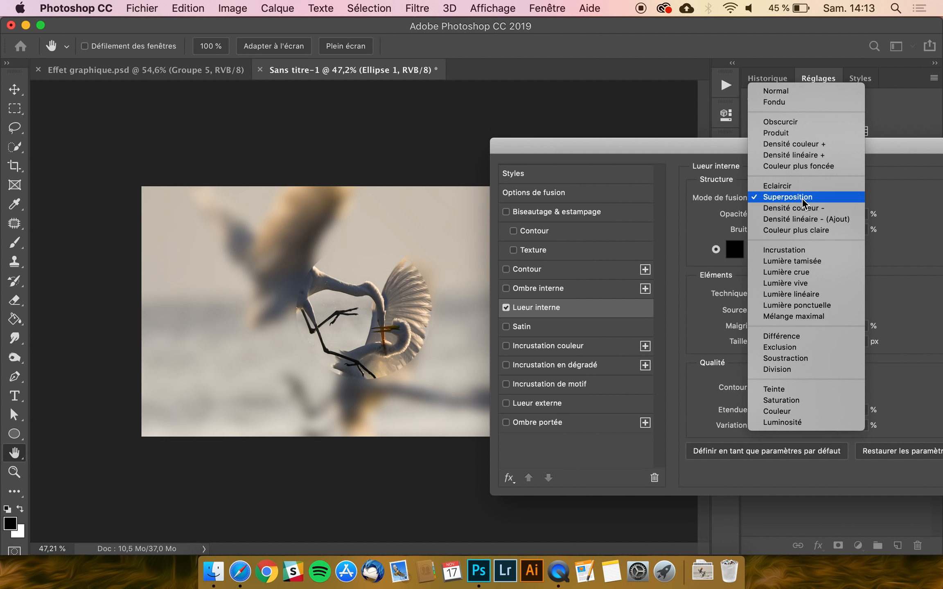
pyautogui.click(787, 135)
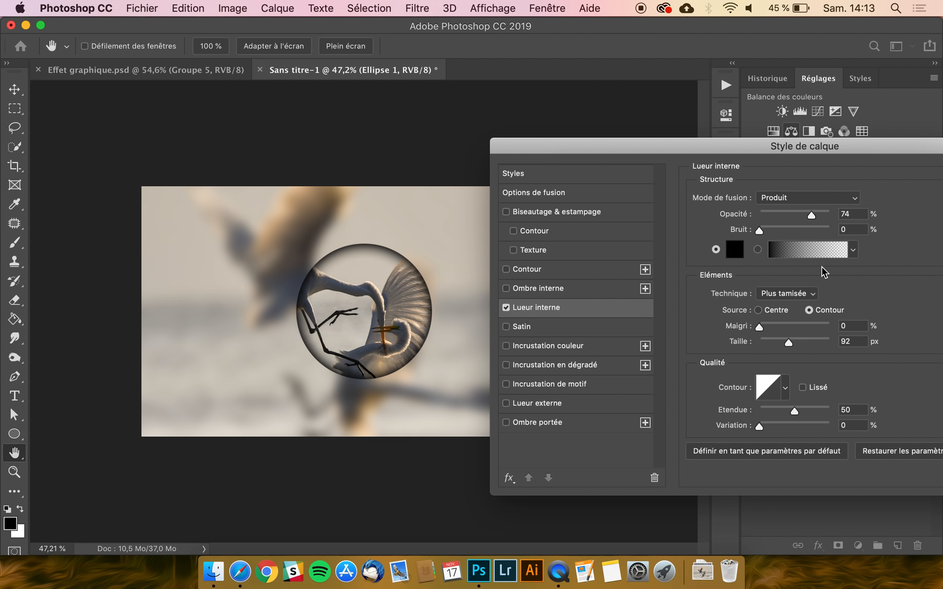
# - Tune the inner glow to 25% opacity and a size of 117 px, and apply the layer style
pyautogui.moveTo(811, 214); pyautogui.dragTo(787, 211)
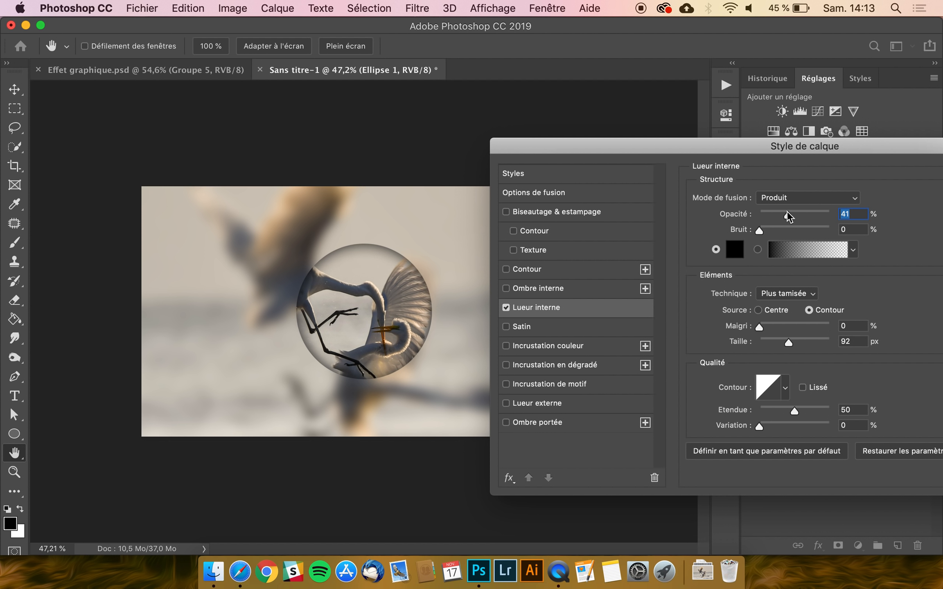
pyautogui.click(777, 341)
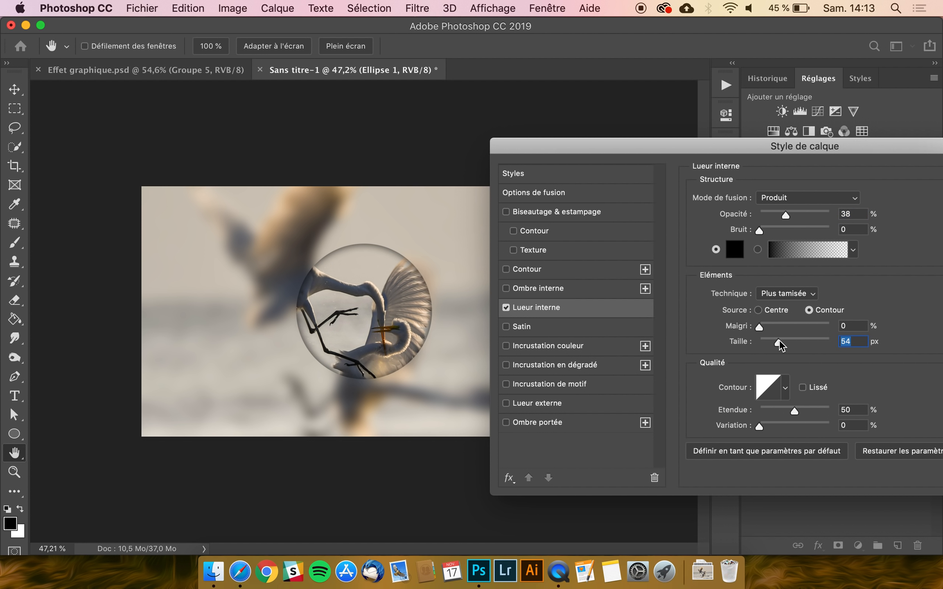
pyautogui.moveTo(779, 340); pyautogui.dragTo(833, 342)
pyautogui.moveTo(791, 217); pyautogui.dragTo(772, 212)
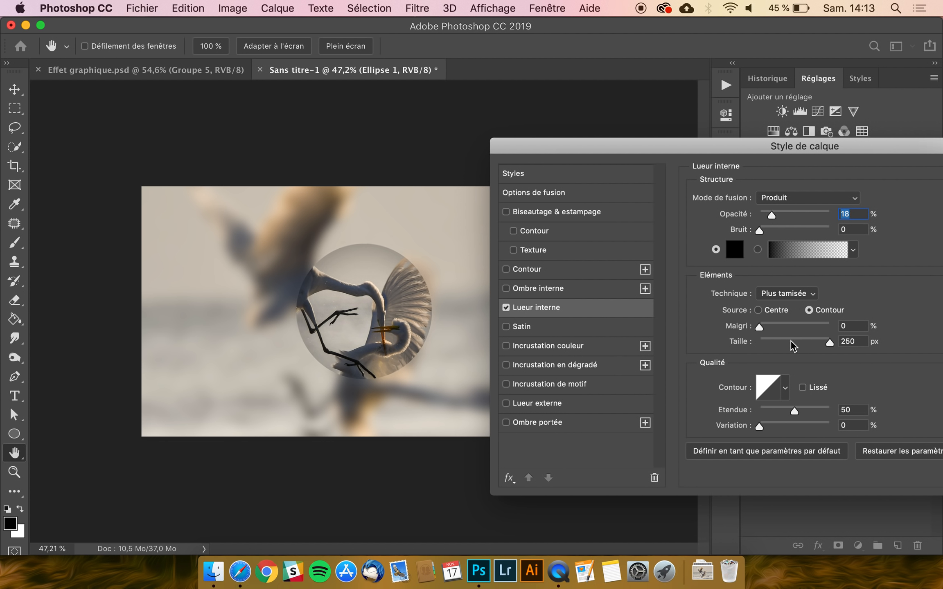
pyautogui.moveTo(791, 341); pyautogui.dragTo(796, 340)
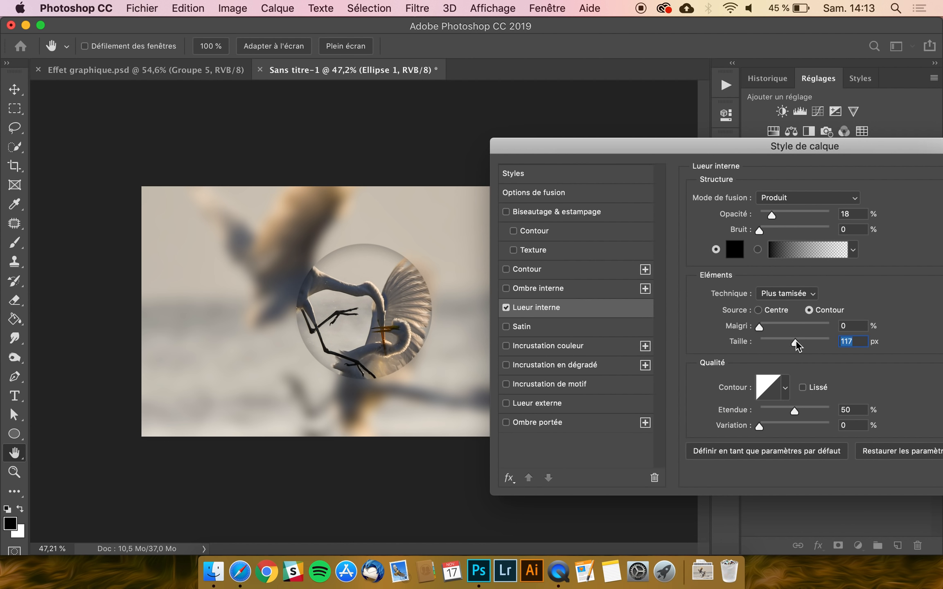
pyautogui.moveTo(772, 214); pyautogui.dragTo(780, 211)
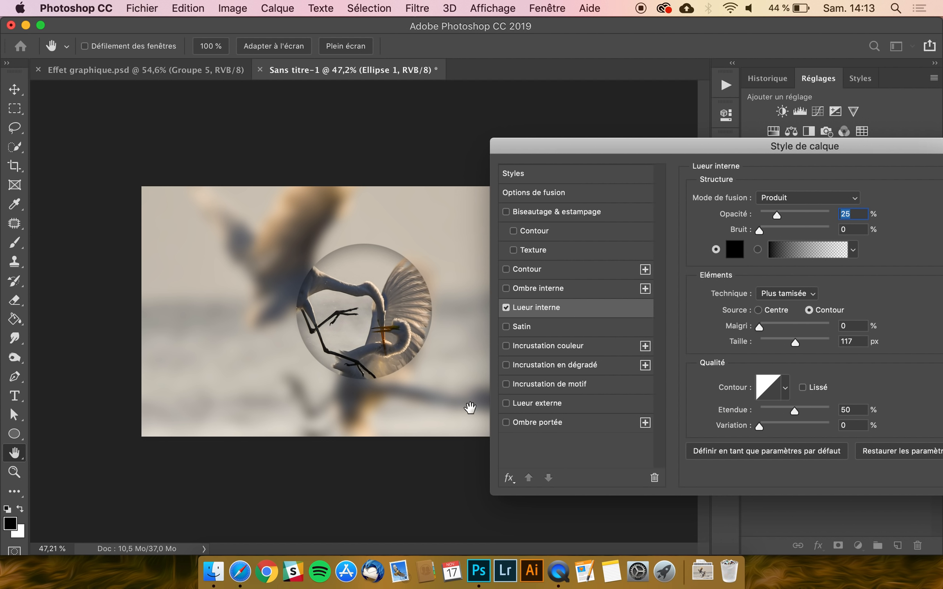
pyautogui.press('Return')
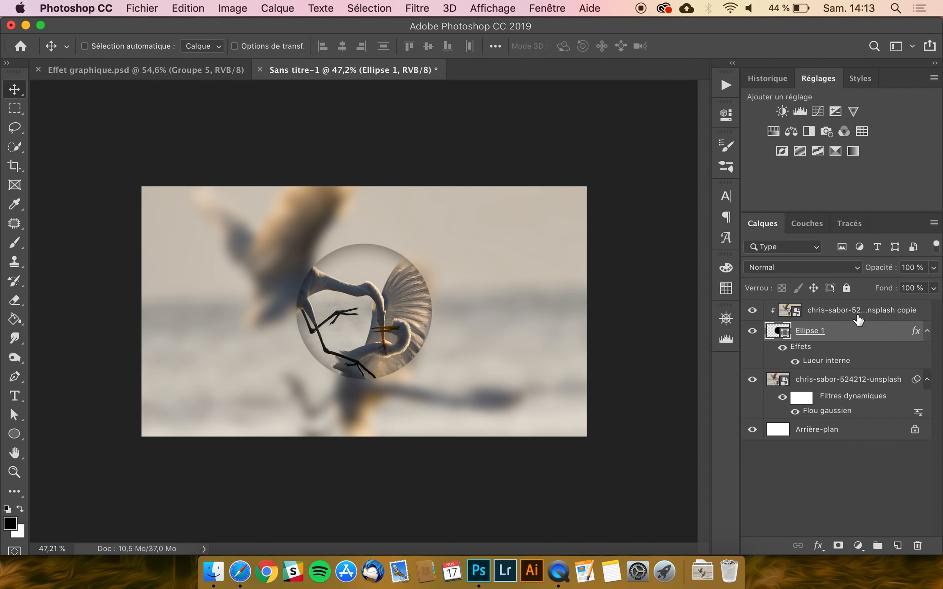
# - Group the circle with its clipped photo copy and duplicate the group
pyautogui.keyDown('shift'); pyautogui.click(843, 319); pyautogui.keyUp('shift')
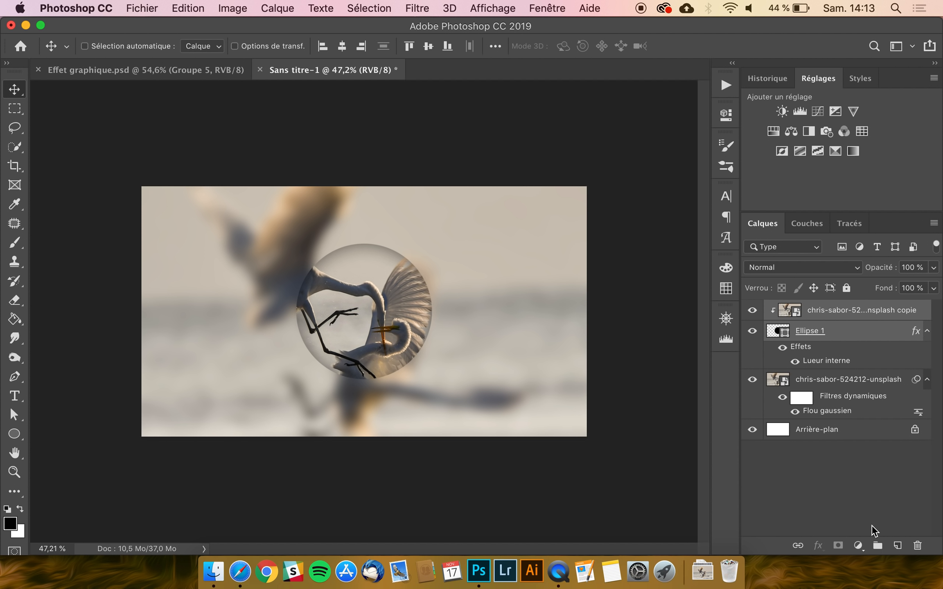
pyautogui.click(877, 546)
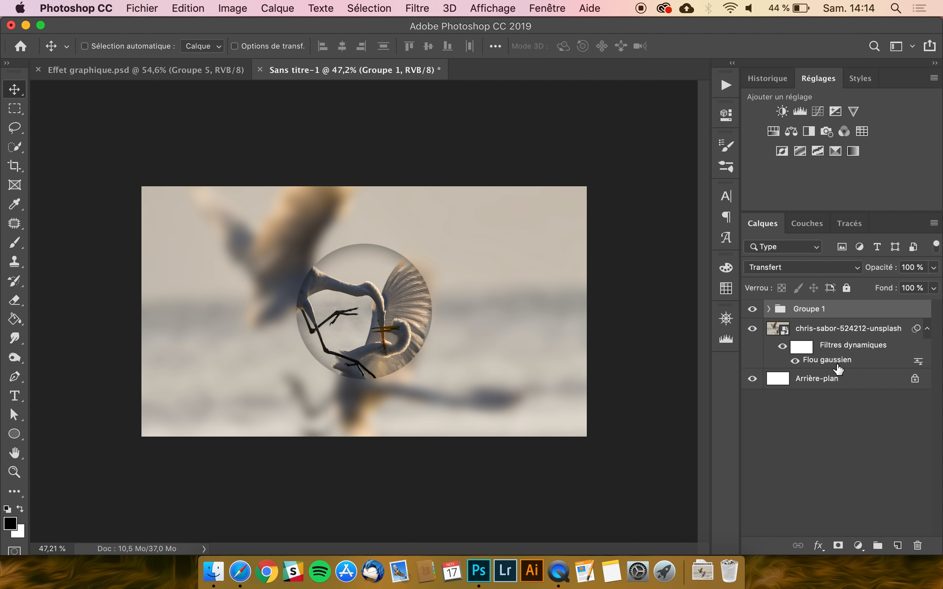
pyautogui.press('super+j')
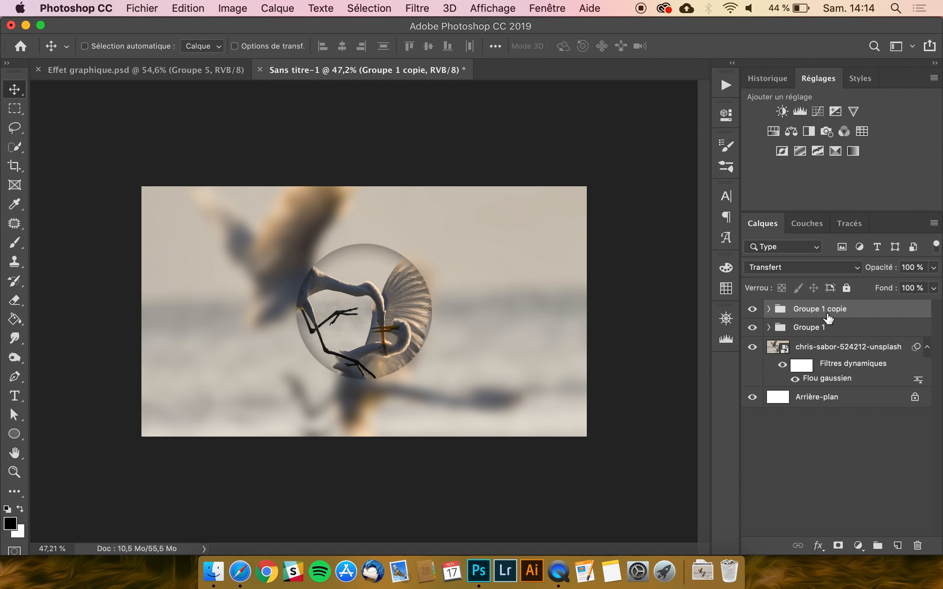
# - Rename the duplicated group "Groupe 2" and move it below Groupe 1
pyautogui.doubleClick(827, 312)
pyautogui.write('Groupe 2')
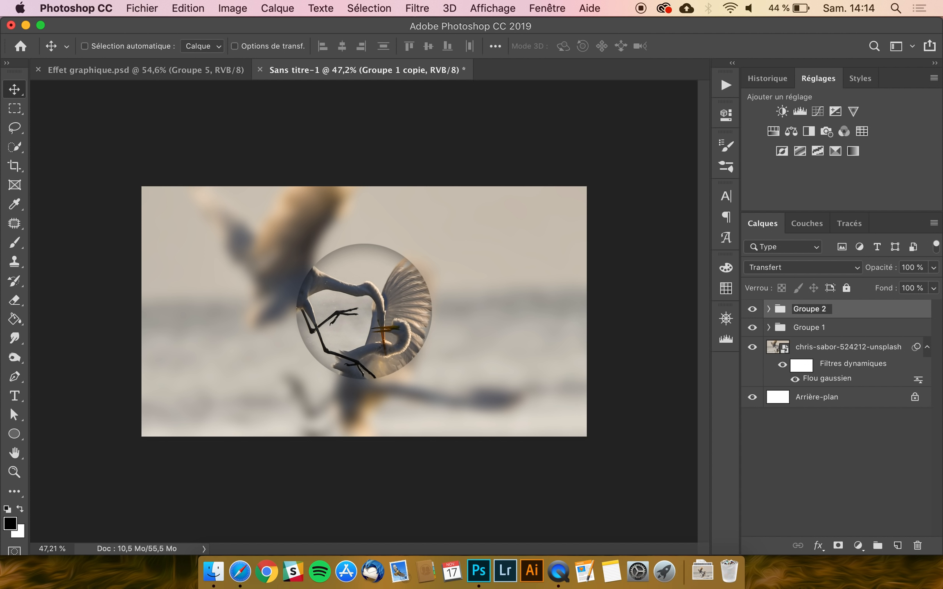
pyautogui.press('Return')
pyautogui.moveTo(870, 311); pyautogui.dragTo(872, 342)
# - Enlarge the circle inside Groupe 2 around its centre until it spans nearly the full canvas height
pyautogui.click(768, 328)
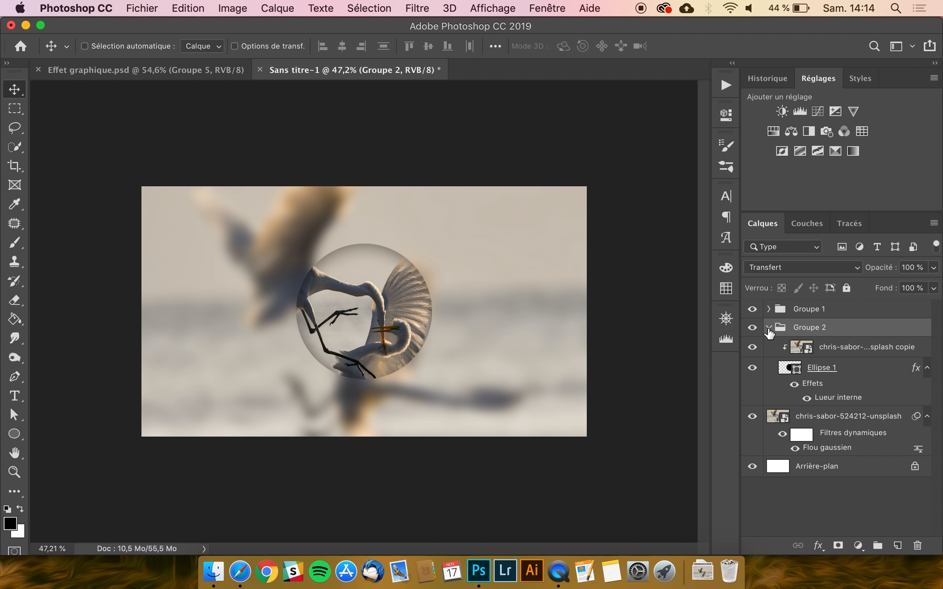
pyautogui.click(835, 374)
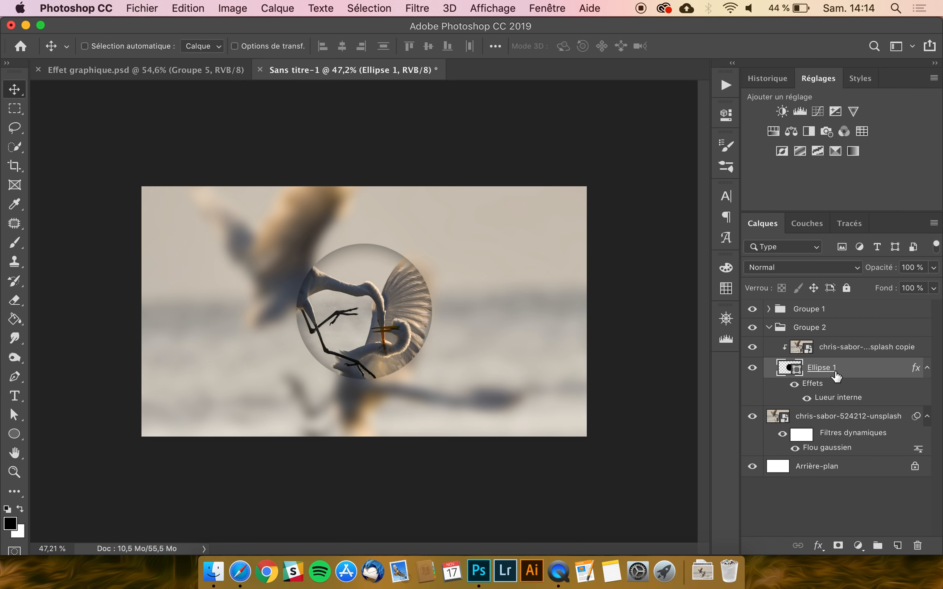
pyautogui.press('super+t')
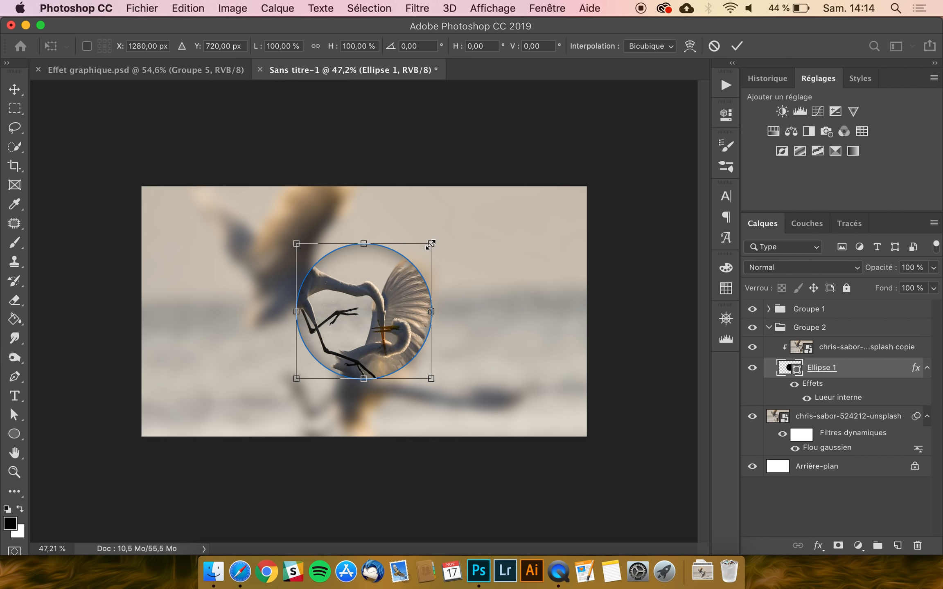
pyautogui.moveTo(429, 244); pyautogui.dragTo(475, 186)
pyautogui.press('Return')
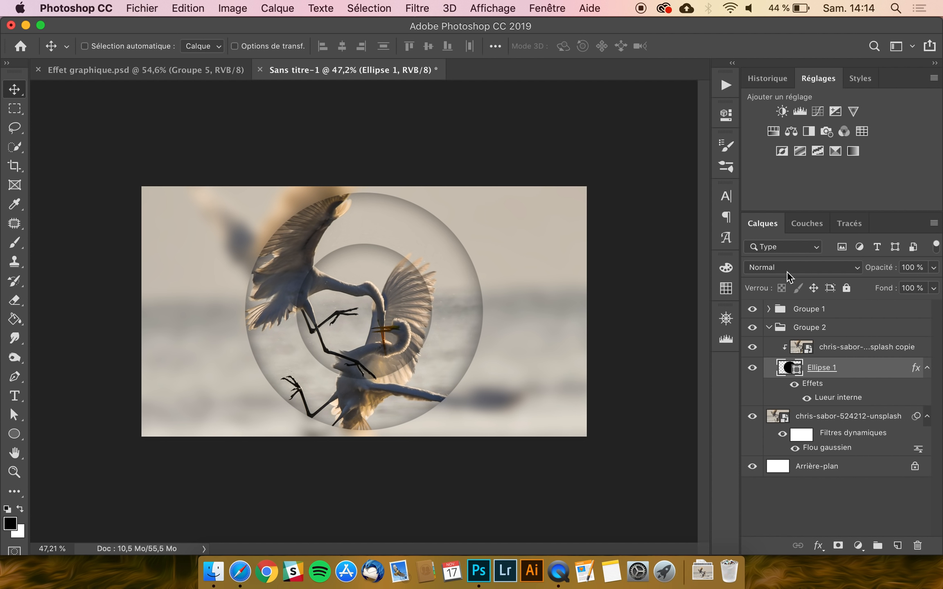
# - Duplicate Groupe 2 as "Groupe 3", placed directly below Groupe 2, and expand it to reach its circle layer
pyautogui.click(769, 327)
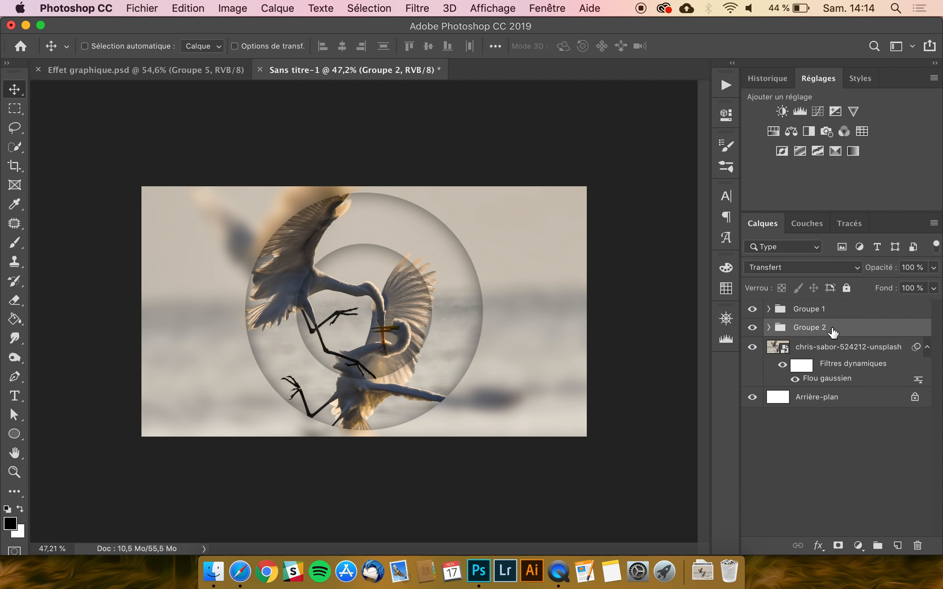
pyautogui.press('super+j')
pyautogui.doubleClick(823, 328)
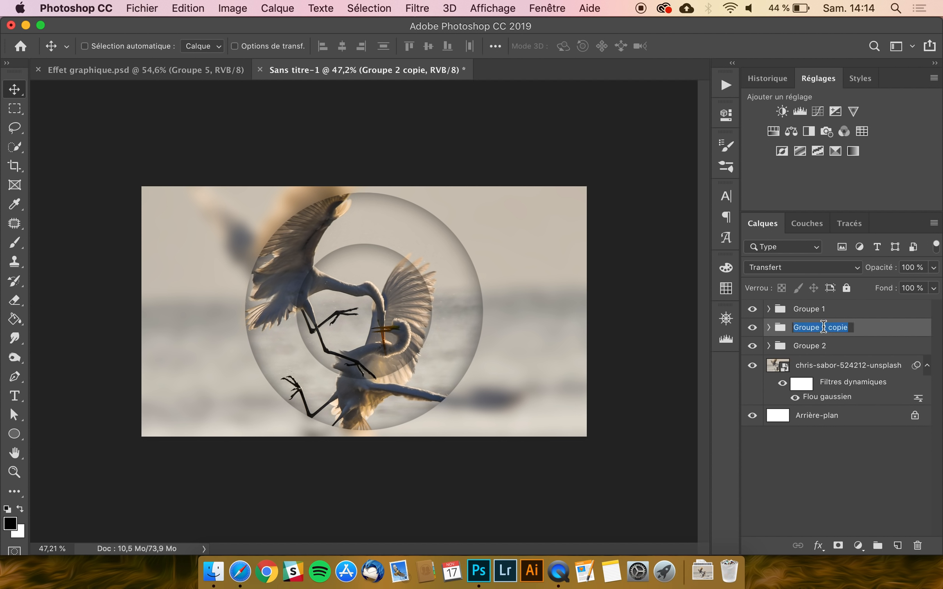
pyautogui.write('Groupe 3')
pyautogui.press('Return')
pyautogui.moveTo(896, 332); pyautogui.dragTo(894, 356)
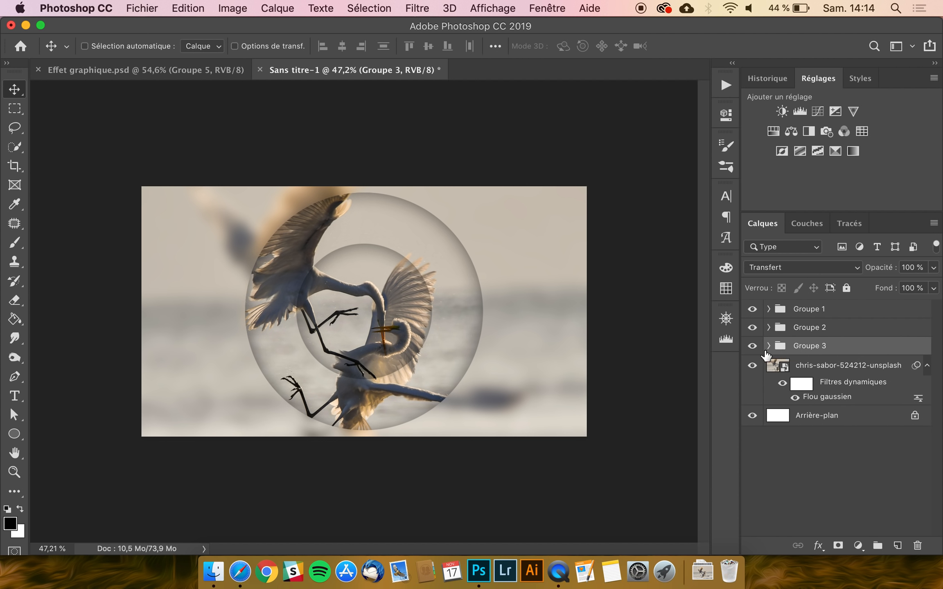
pyautogui.click(770, 347)
pyautogui.click(841, 388)
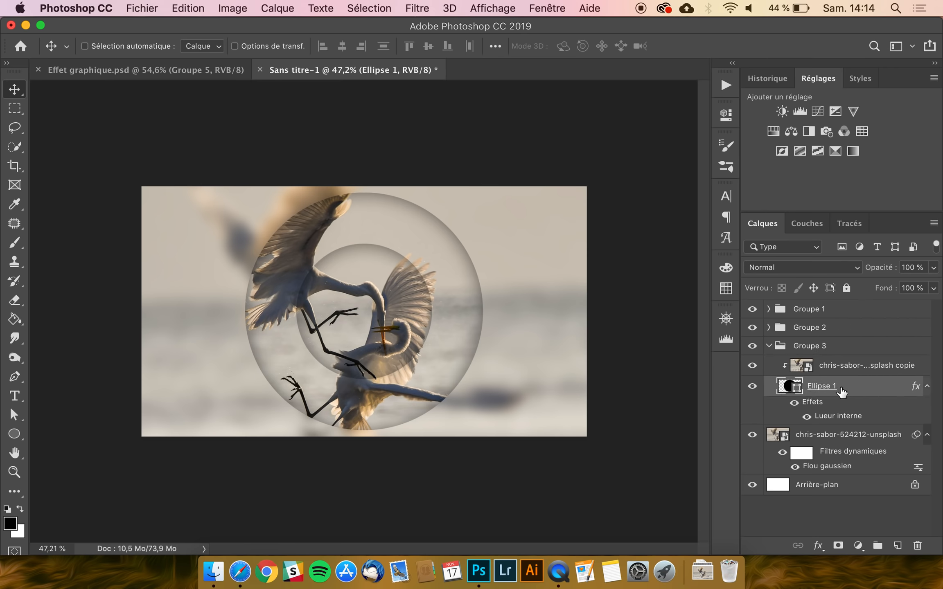
pyautogui.click(811, 346)
pyautogui.press('super+t')
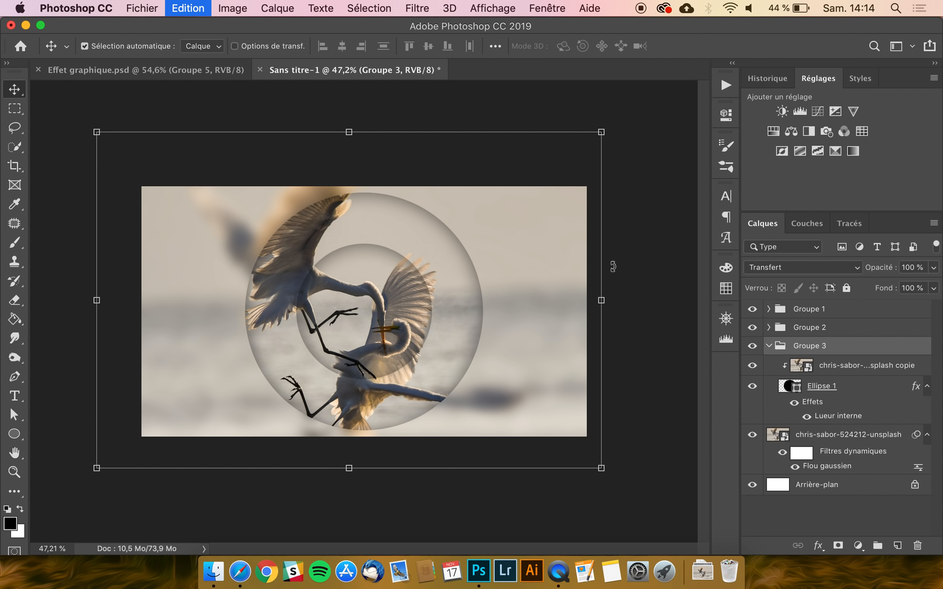
pyautogui.moveTo(601, 132); pyautogui.dragTo(690, 79)
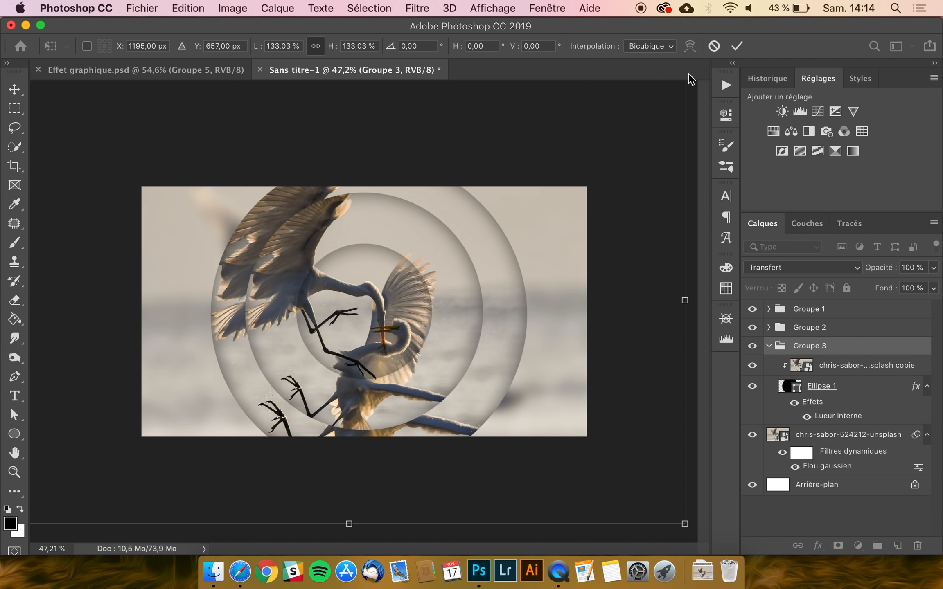
pyautogui.press('super+z')
pyautogui.press('Return')
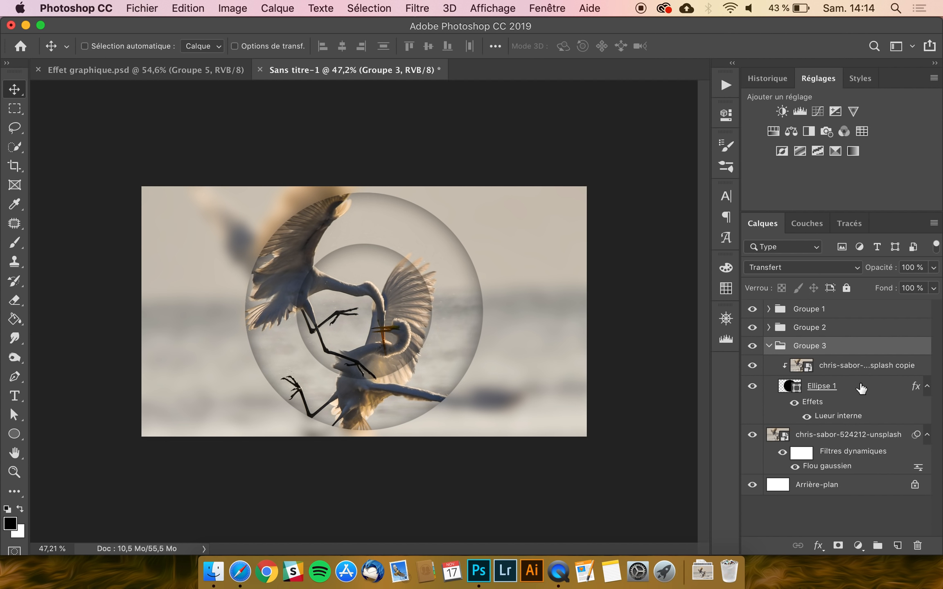
# - Enlarge the circle inside Groupe 3 around its centre to about 150%, extending past the canvas's upper and lower edges
pyautogui.click(828, 388)
pyautogui.press('super+t')
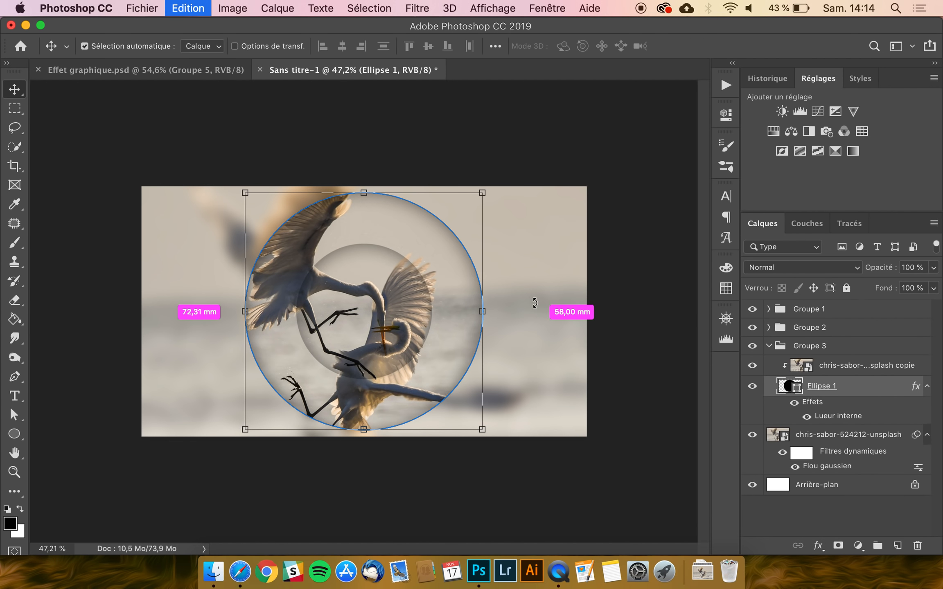
pyautogui.scroll(-1, 534, 303)
pyautogui.moveTo(483, 199); pyautogui.dragTo(553, 154)
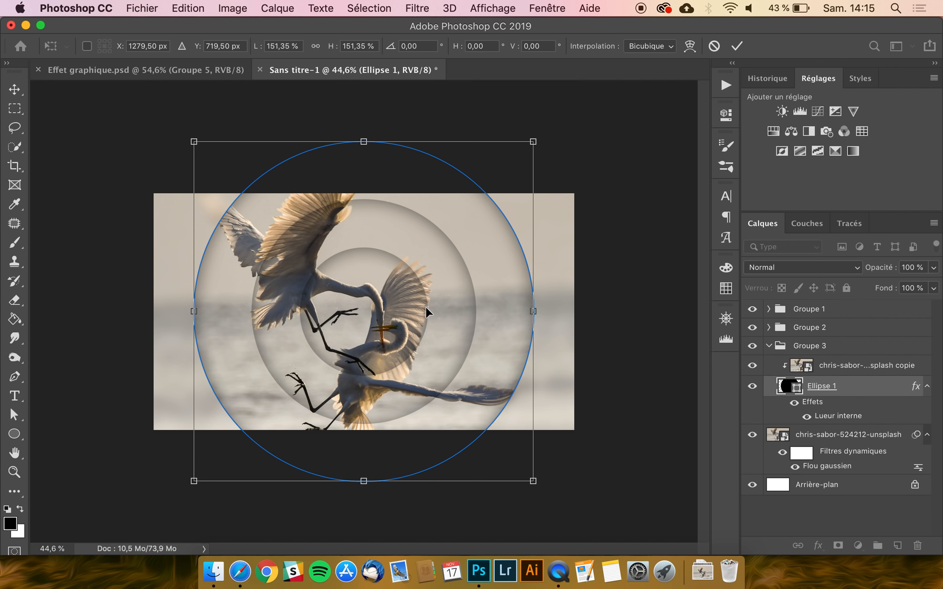
pyautogui.moveTo(533, 142)
pyautogui.mouseDown()
pyautogui.moveTo(538, 136)
pyautogui.moveTo(531, 144)
pyautogui.mouseUp()
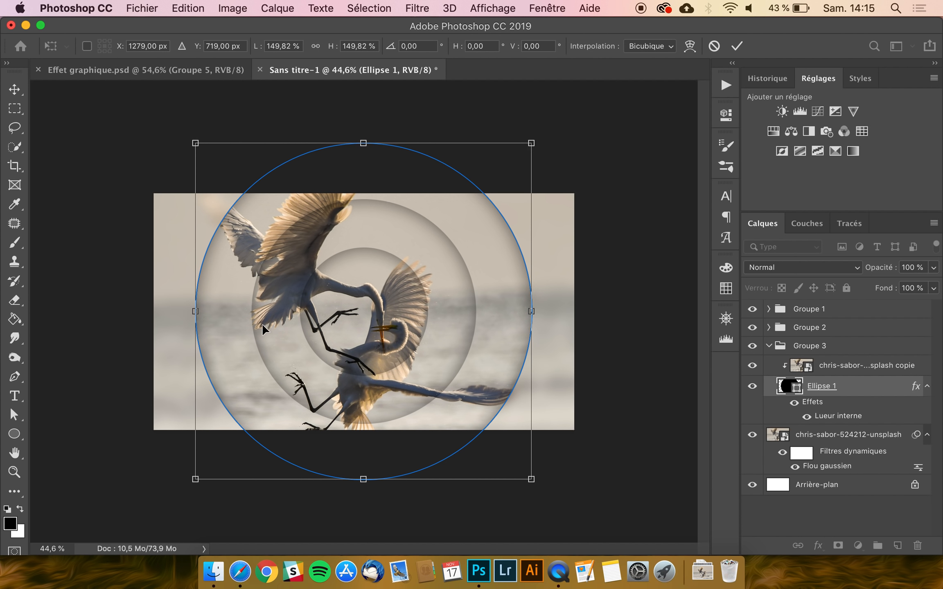
pyautogui.press('Return')
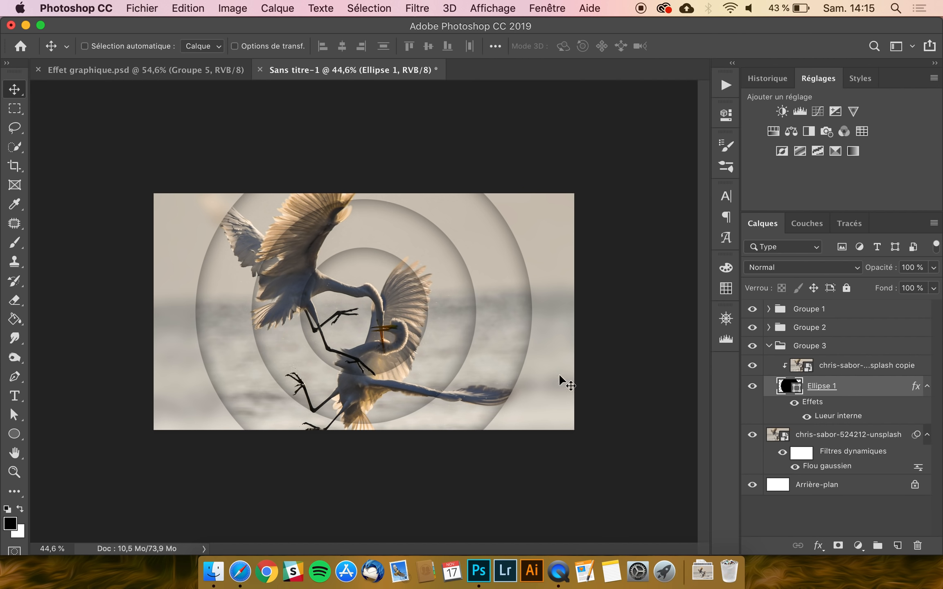
# - Set the Gaussian blur radius of the background bird photo to 40 pixels
pyautogui.scroll(1, 433, 337)
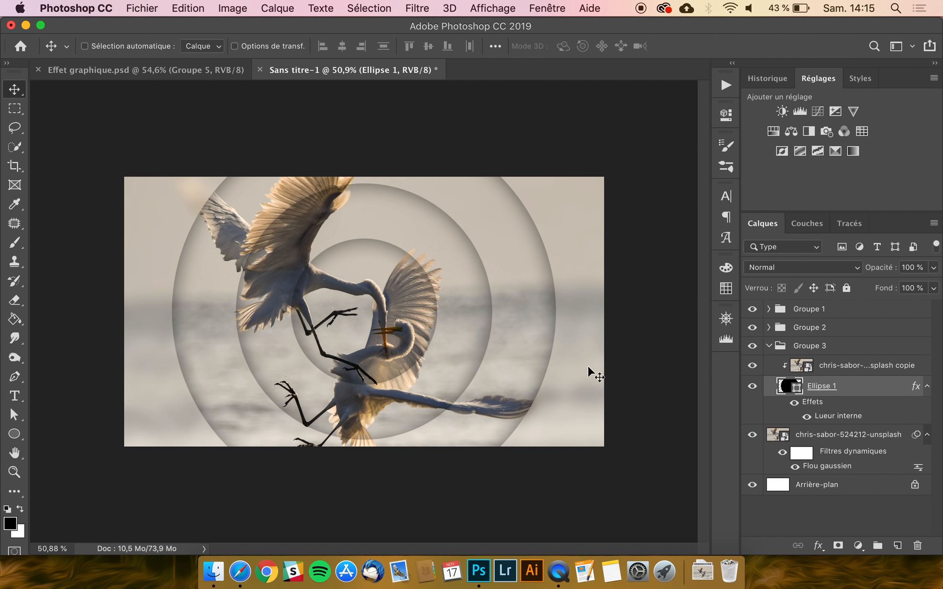
pyautogui.doubleClick(828, 466)
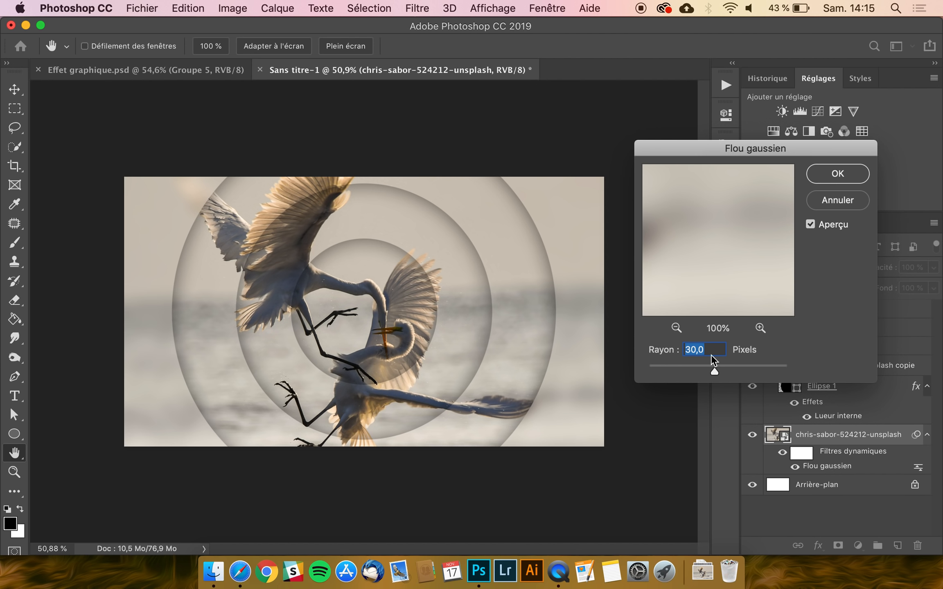
pyautogui.write('40')
pyautogui.press('Return')
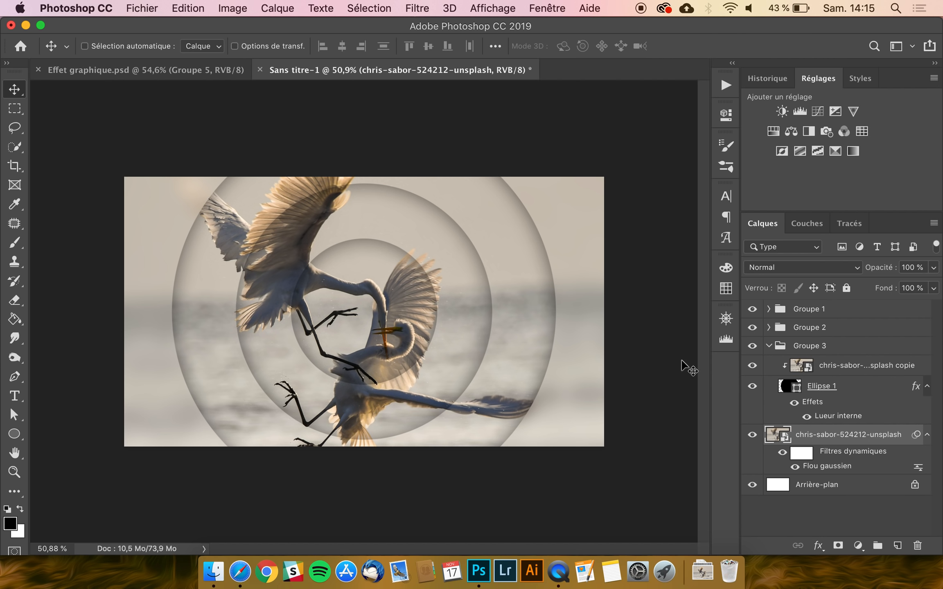
# - Apply a 20-pixel Gaussian blur to the clipped photo copy inside Groupe 3
pyautogui.click(854, 369)
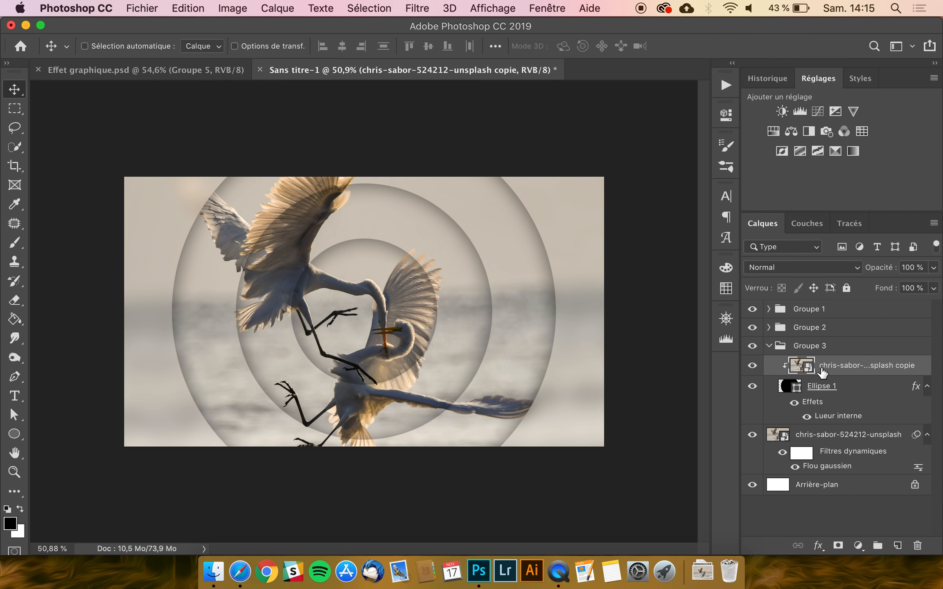
pyautogui.click(422, 7)
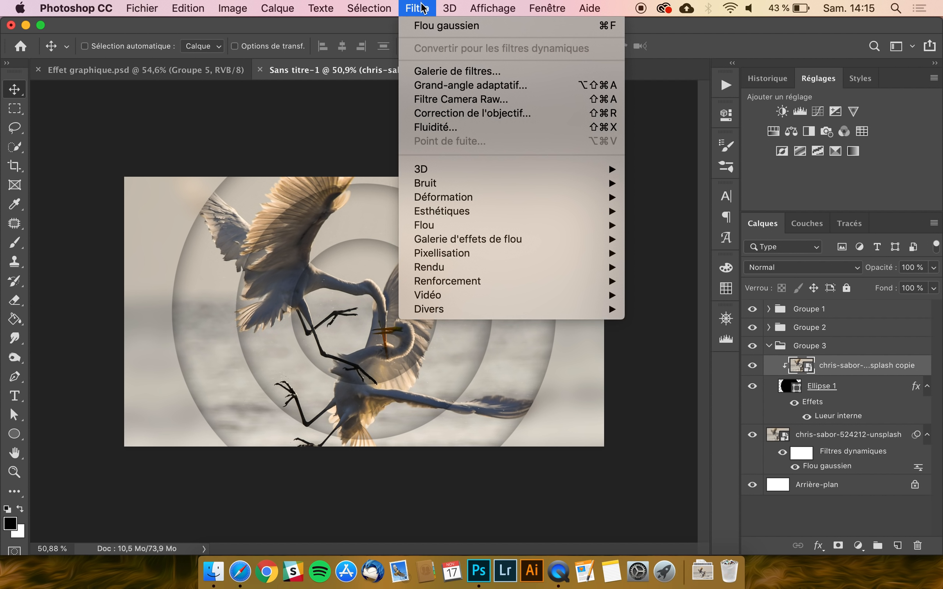
pyautogui.moveTo(436, 168)
pyautogui.moveTo(610, 225)
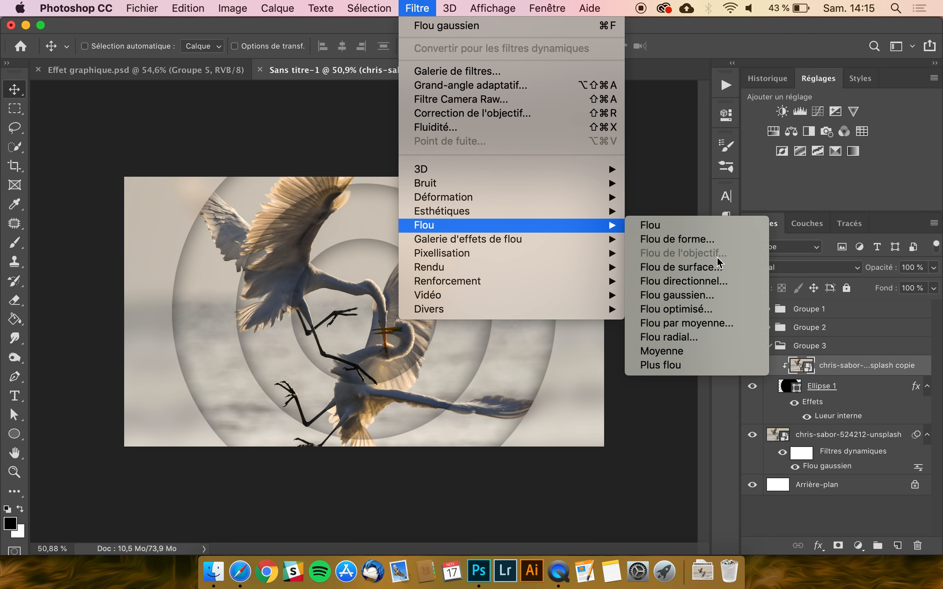
pyautogui.click(704, 296)
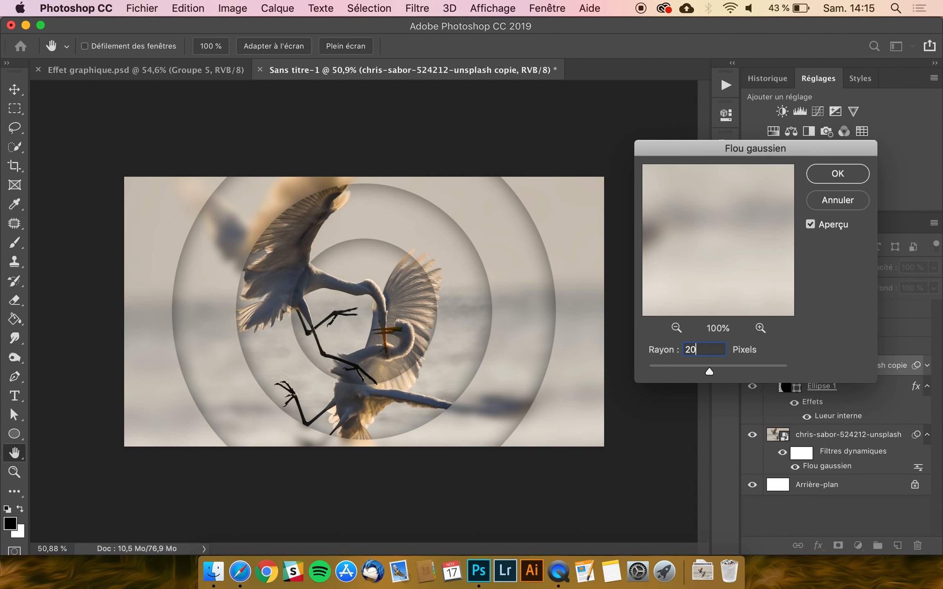
pyautogui.press('Return')
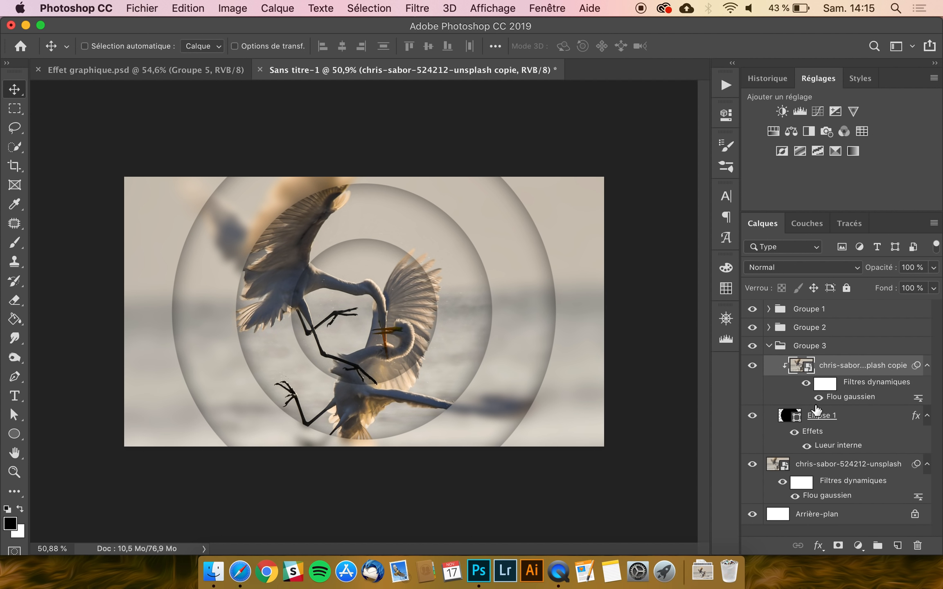
# - Set the inner glow of the circle in Groupe 3 to 43% opacity and a size of 250 px
pyautogui.doubleClick(837, 445)
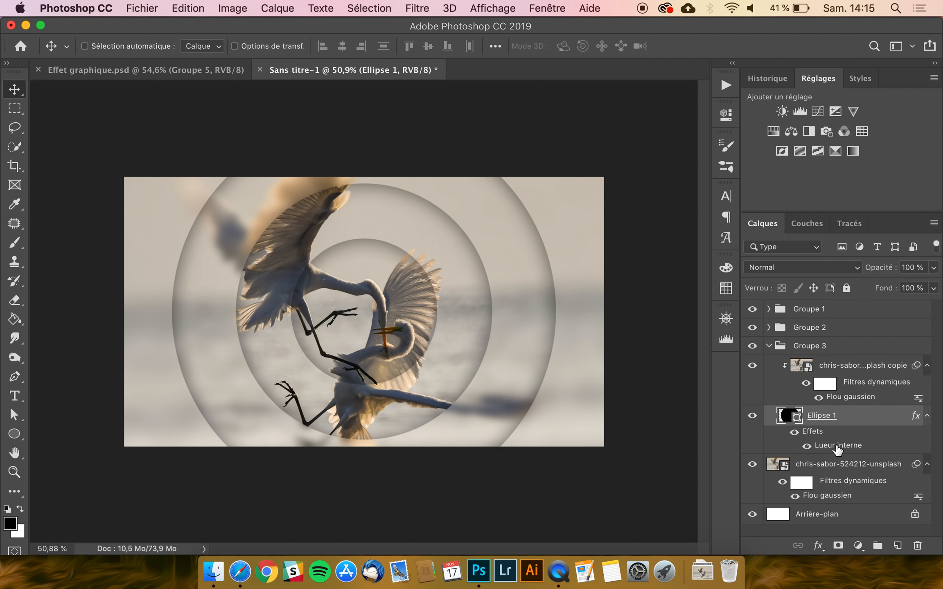
pyautogui.moveTo(415, 155); pyautogui.dragTo(634, 123)
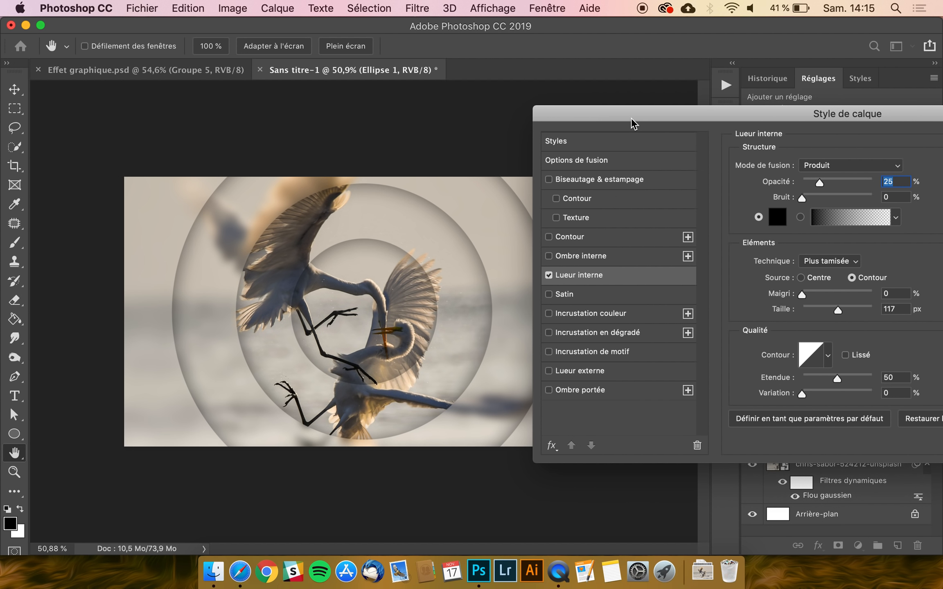
pyautogui.moveTo(819, 183); pyautogui.dragTo(832, 184)
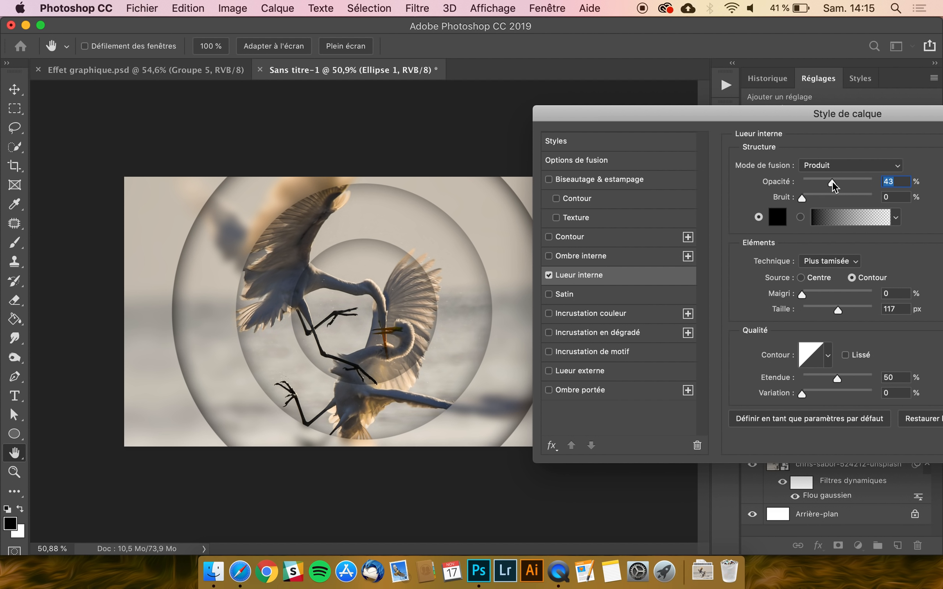
pyautogui.click(858, 314)
pyautogui.moveTo(858, 314); pyautogui.dragTo(888, 310)
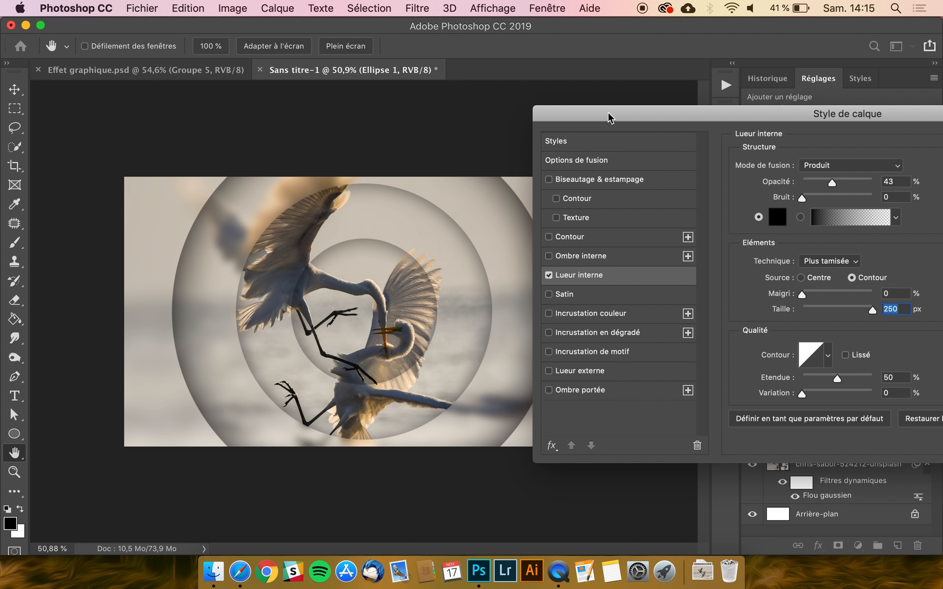
pyautogui.moveTo(600, 117); pyautogui.dragTo(554, 125)
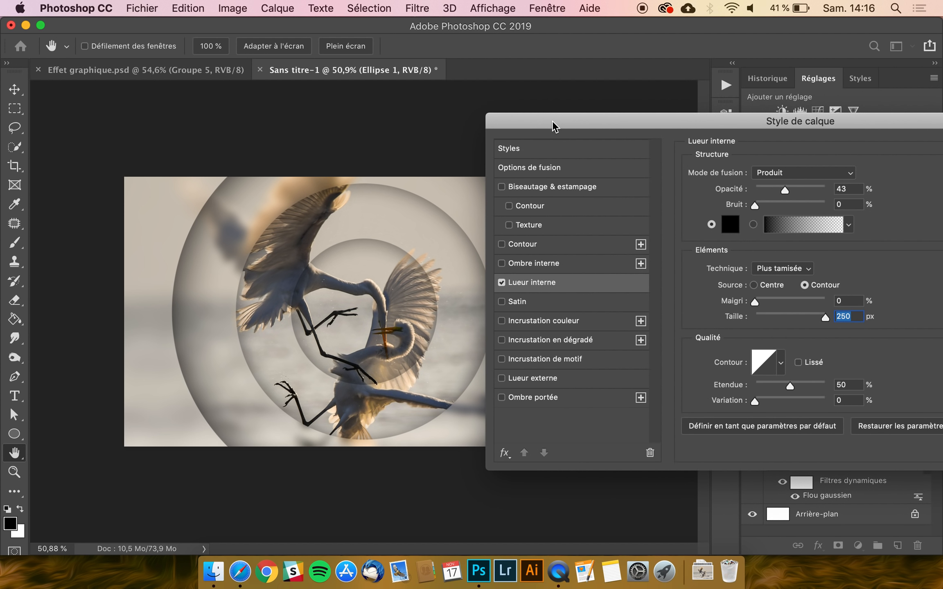
pyautogui.press('Return')
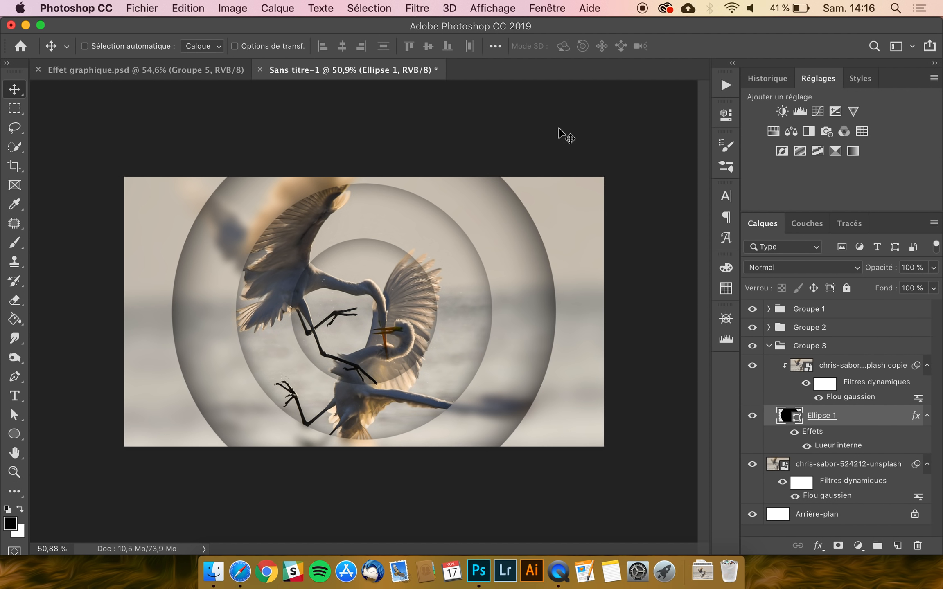
# - Add an inner shadow to the circle in Groupe 2, restoring its default settings and using the Superposition blend mode
pyautogui.click(769, 346)
pyautogui.click(770, 328)
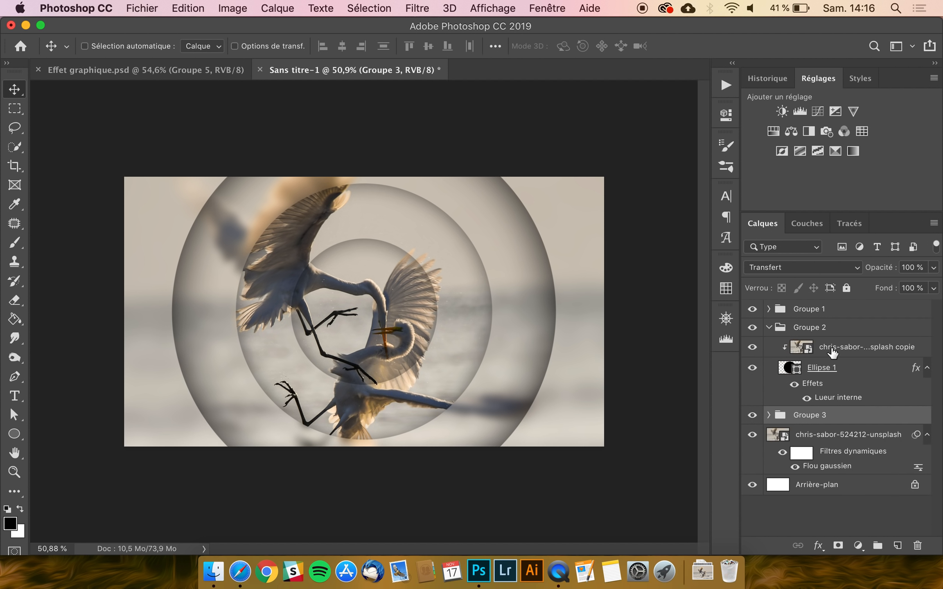
pyautogui.click(839, 397)
pyautogui.moveTo(404, 122); pyautogui.dragTo(617, 121)
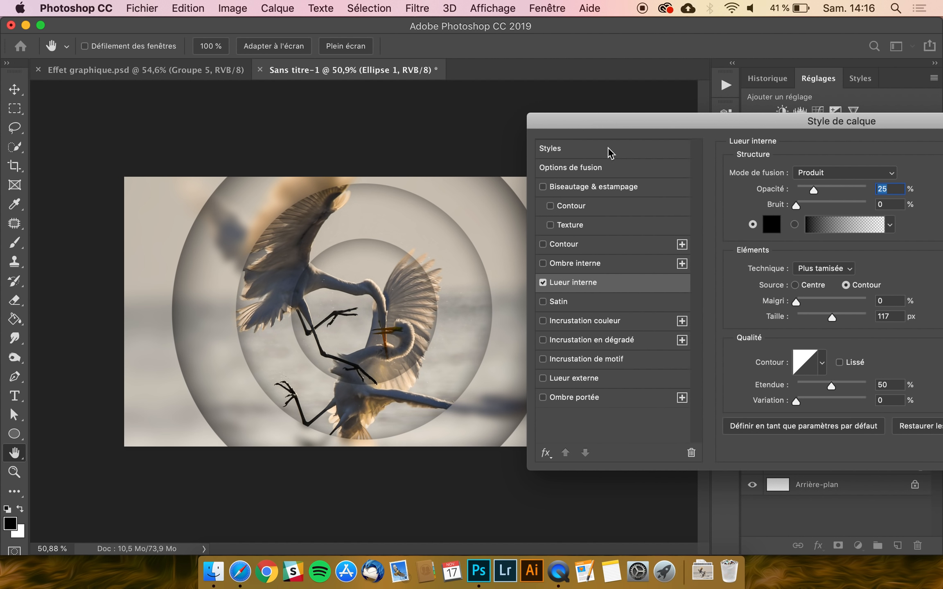
pyautogui.click(562, 264)
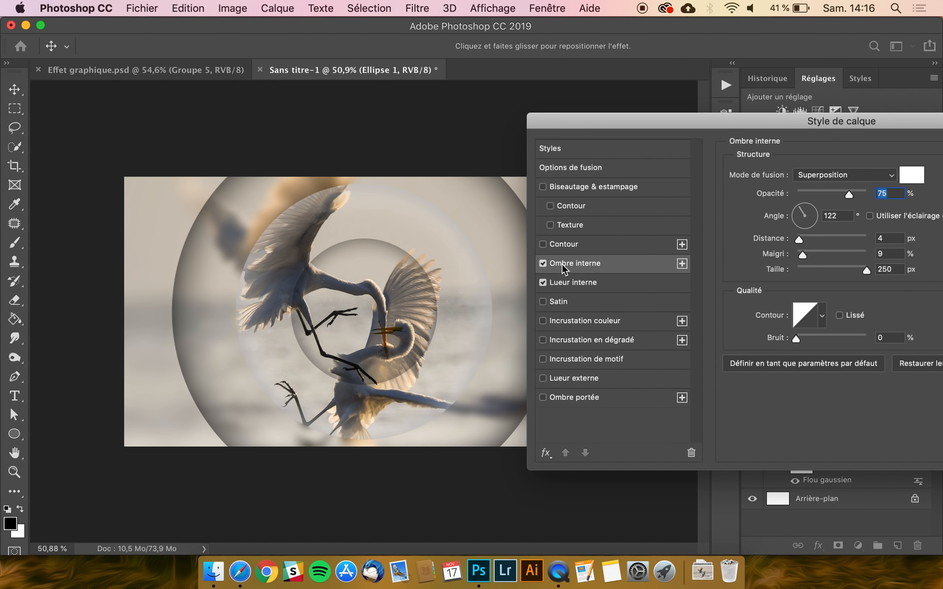
pyautogui.click(913, 368)
pyautogui.click(833, 176)
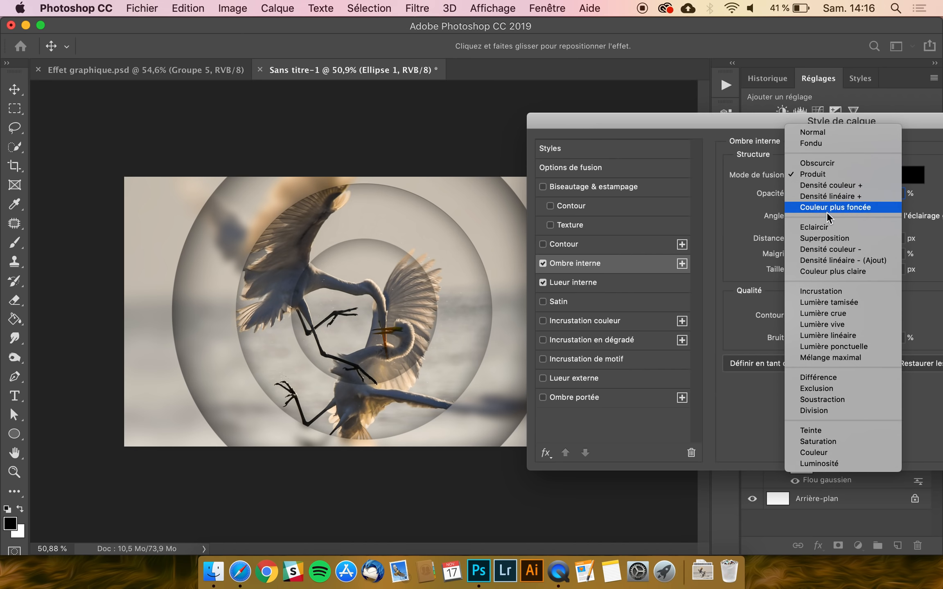
pyautogui.click(823, 238)
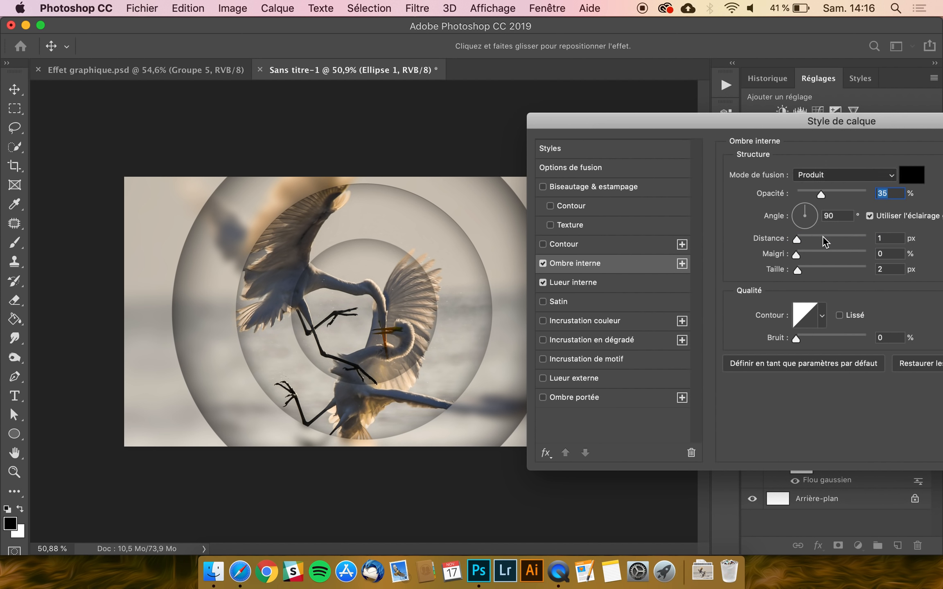
# - Set the inner shadow's colour to white (ffffff), its size to 221 px and its opacity to 77%
pyautogui.click(910, 177)
pyautogui.click(631, 293)
pyautogui.moveTo(631, 293); pyautogui.dragTo(520, 180)
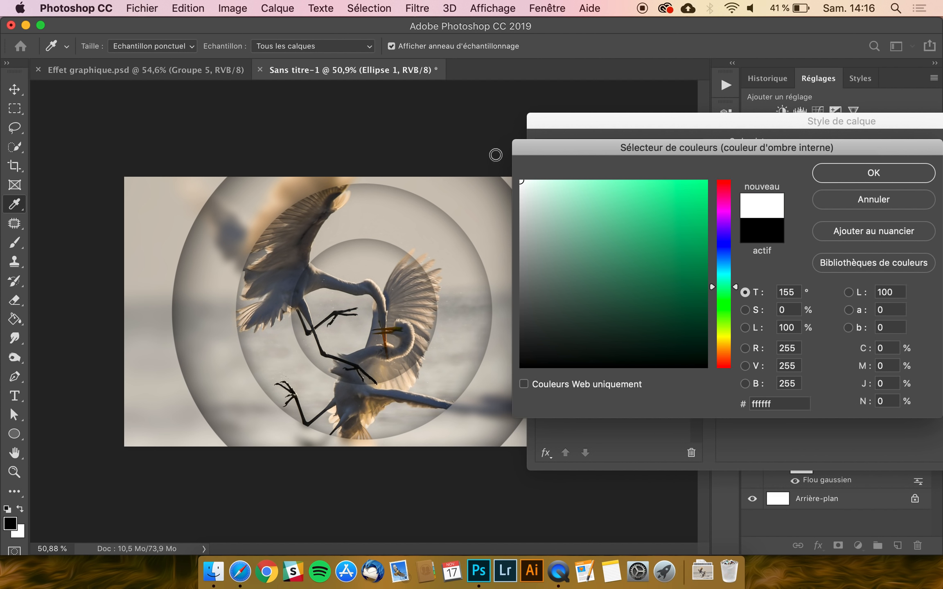
pyautogui.click(863, 180)
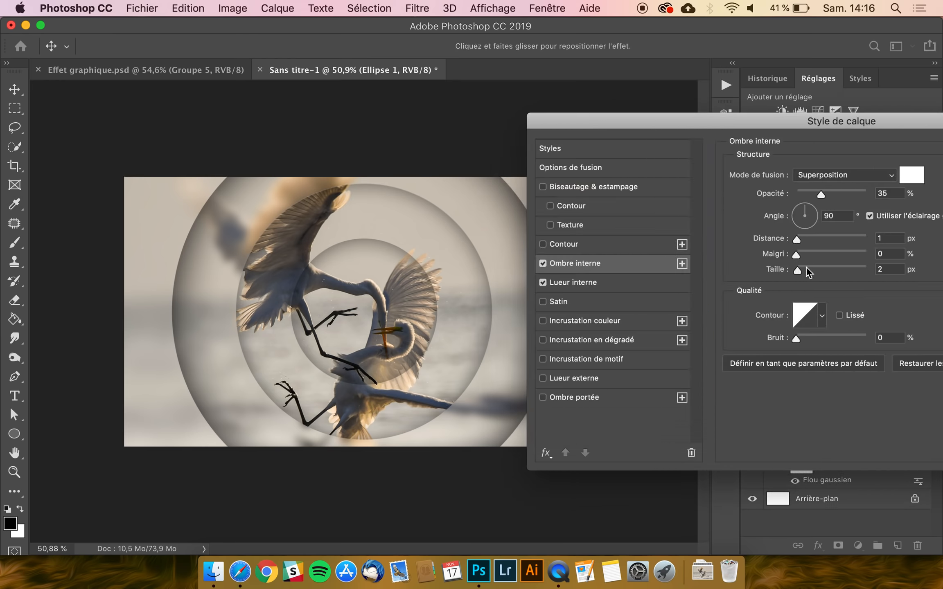
pyautogui.moveTo(808, 271); pyautogui.dragTo(860, 268)
pyautogui.moveTo(834, 193); pyautogui.dragTo(847, 194)
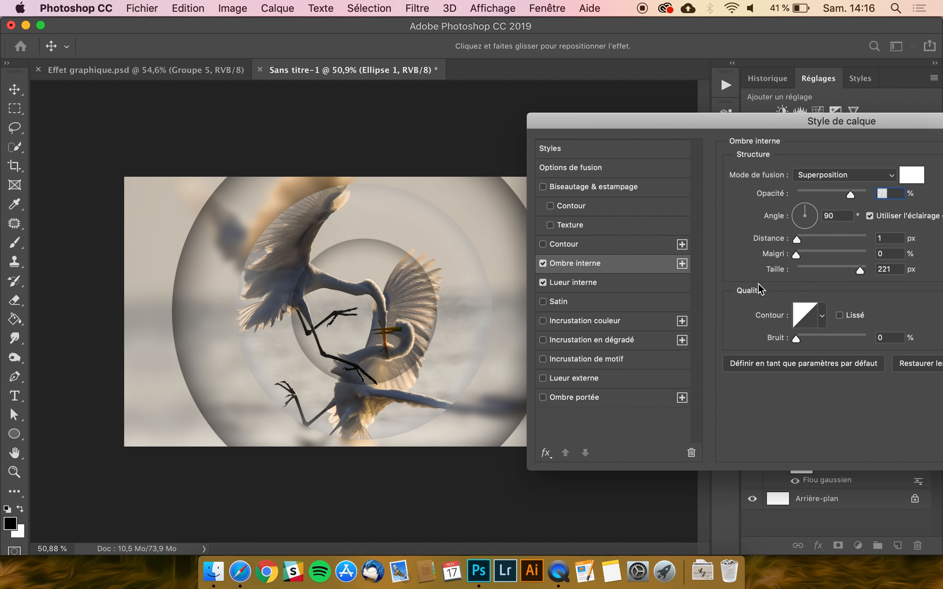
# - Disable the inner shadow on the circle in Groupe 2 and reduce its inner glow opacity to 9%
pyautogui.click(543, 263)
pyautogui.click(542, 263)
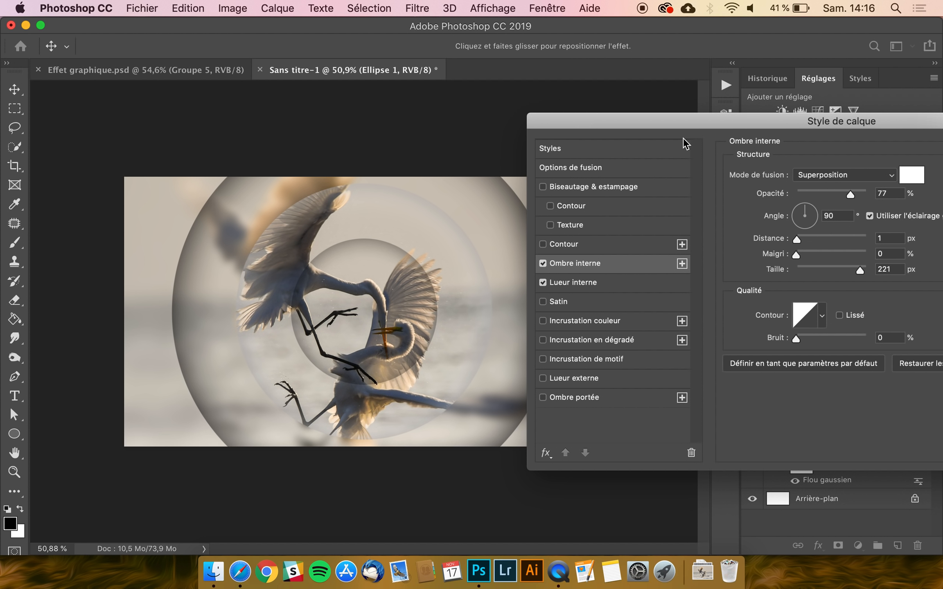
pyautogui.click(543, 264)
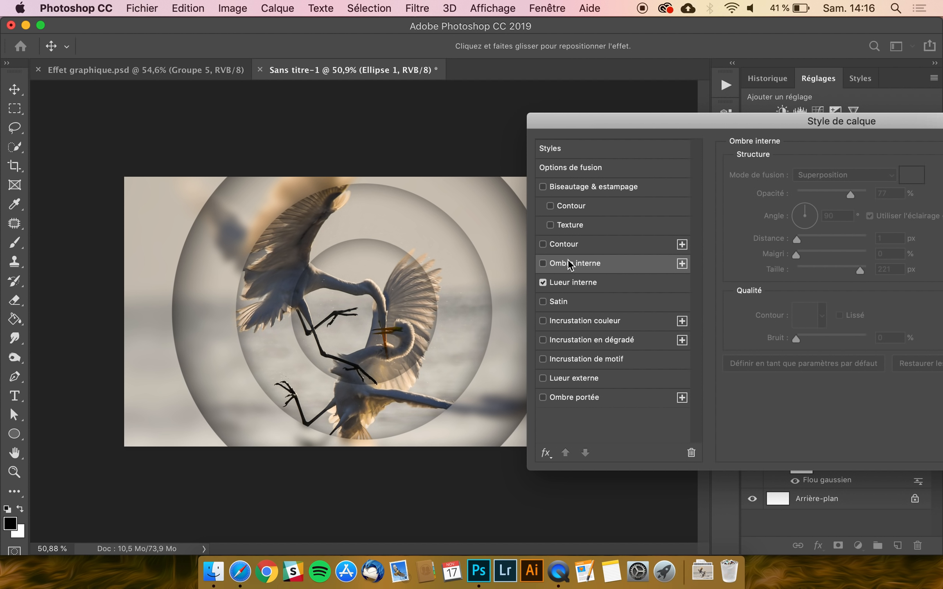
pyautogui.click(594, 282)
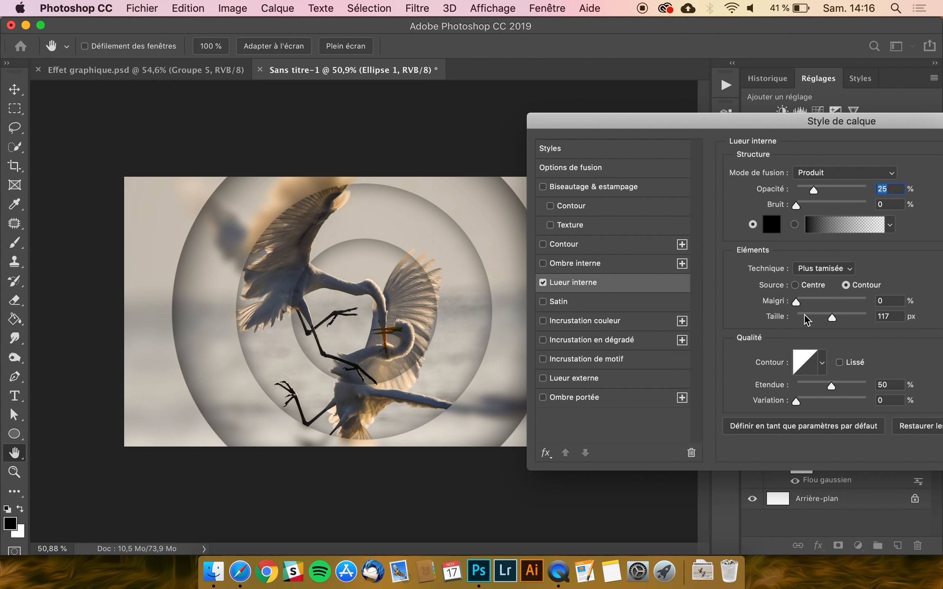
pyautogui.click(804, 192)
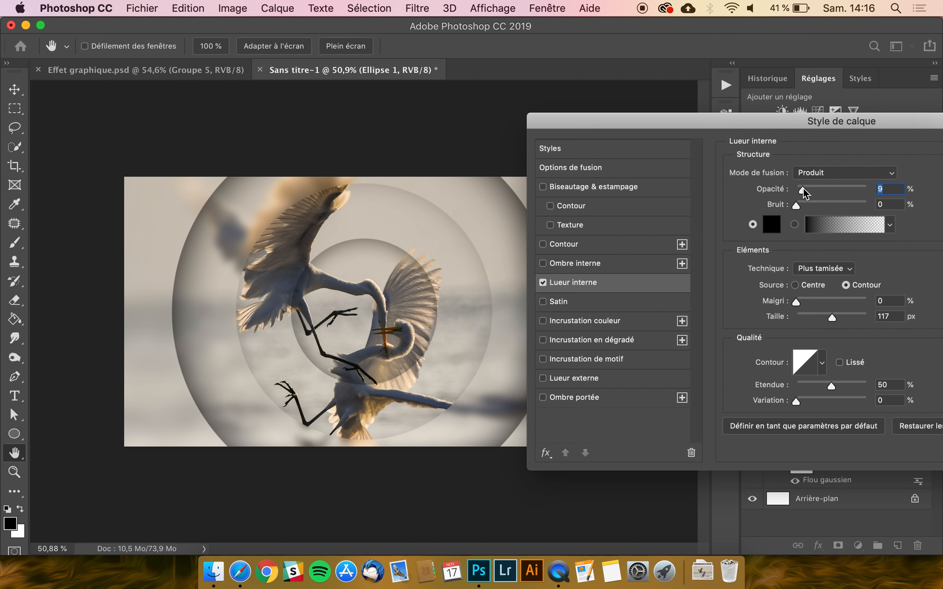
pyautogui.press('Return')
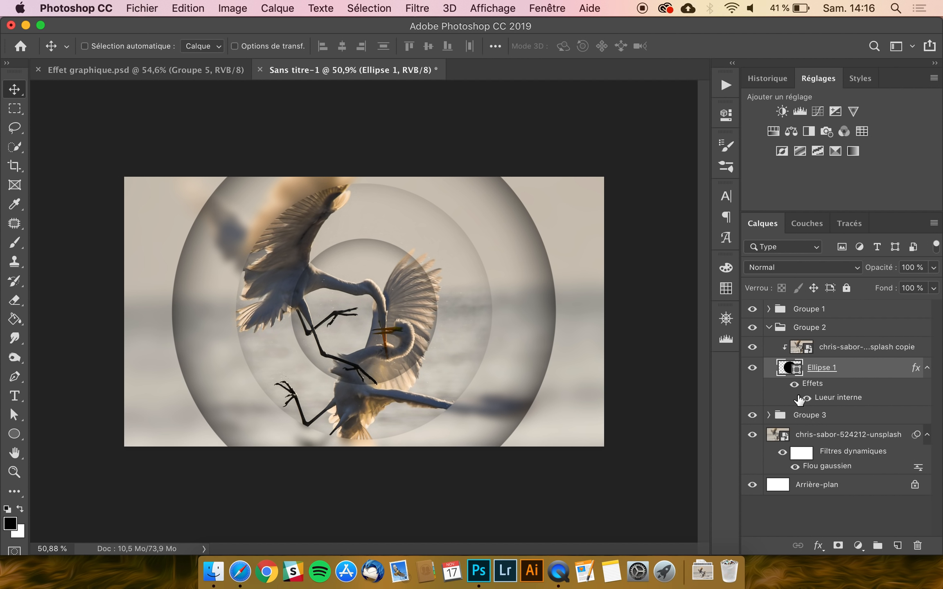
# - Brighten the clipped photo copy in Groupe 2 with a Brightness/Contrast adjustment, setting the brightness to 65
pyautogui.click(837, 352)
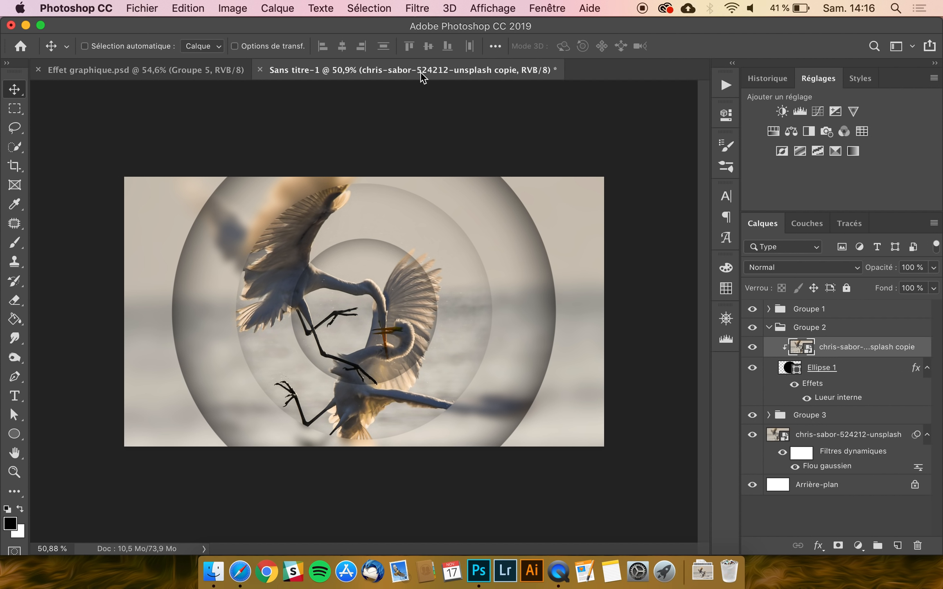
pyautogui.click(236, 8)
pyautogui.moveTo(253, 47)
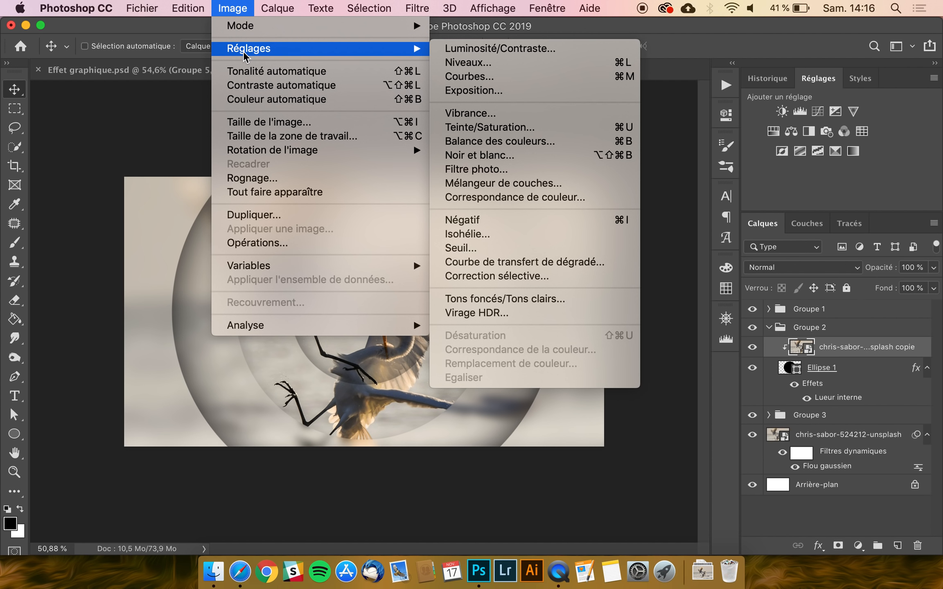
pyautogui.click(516, 46)
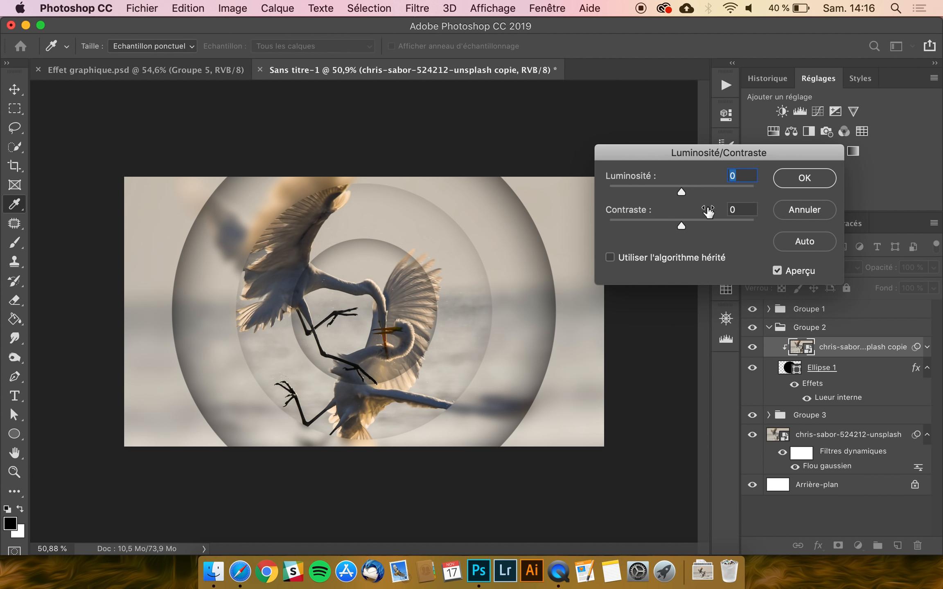
pyautogui.moveTo(709, 185)
pyautogui.mouseDown()
pyautogui.moveTo(702, 186)
pyautogui.moveTo(710, 189)
pyautogui.mouseUp()
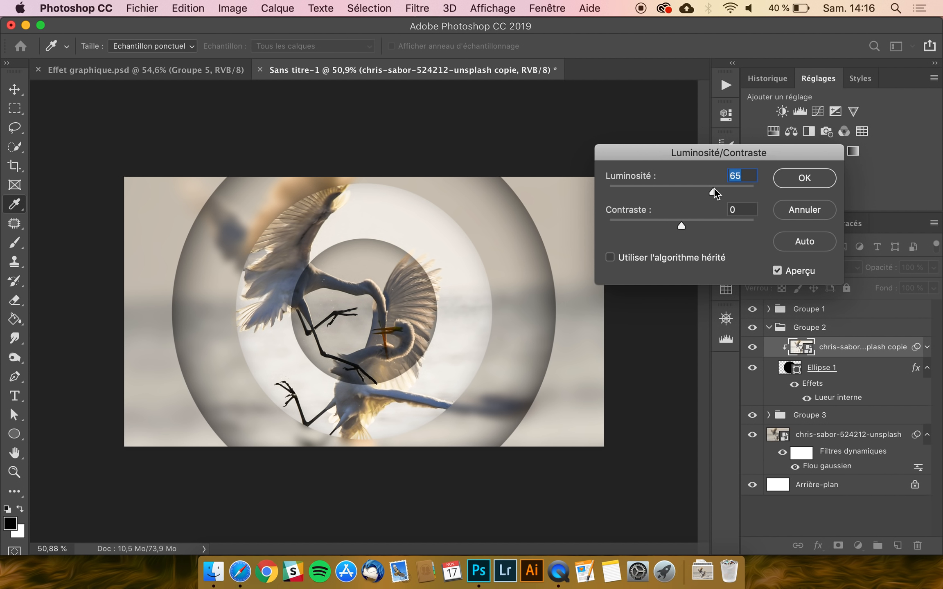
pyautogui.click(814, 184)
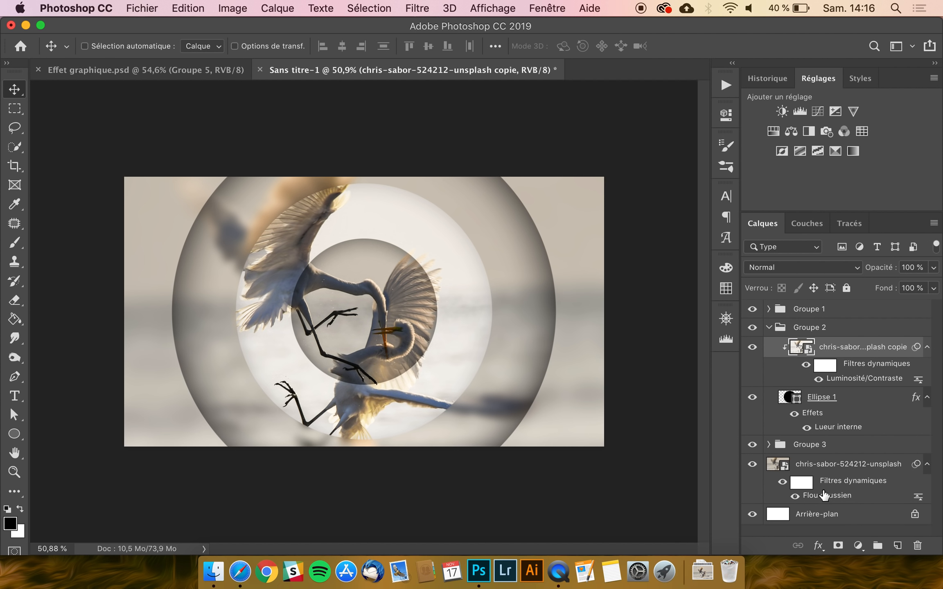
pyautogui.click(839, 467)
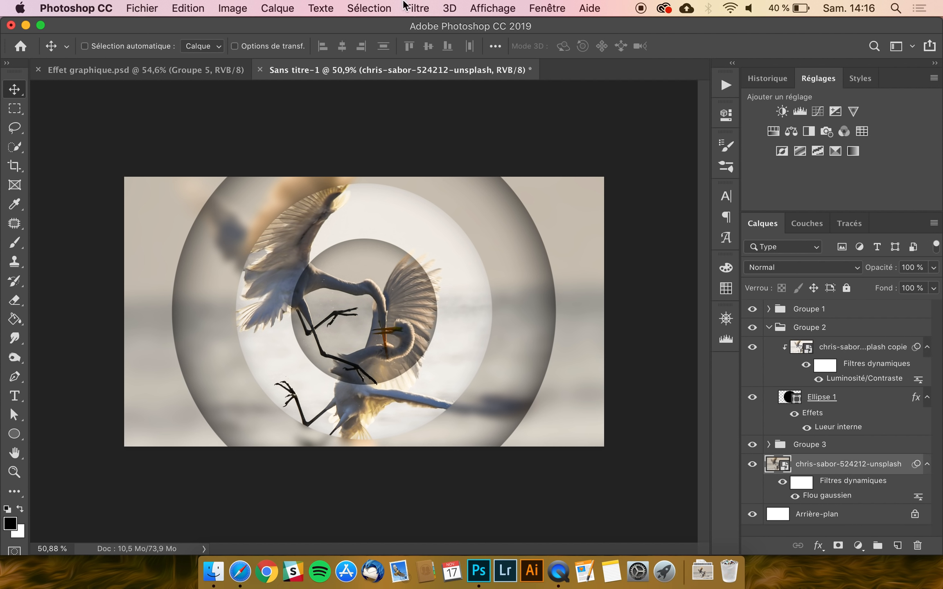
pyautogui.click(232, 7)
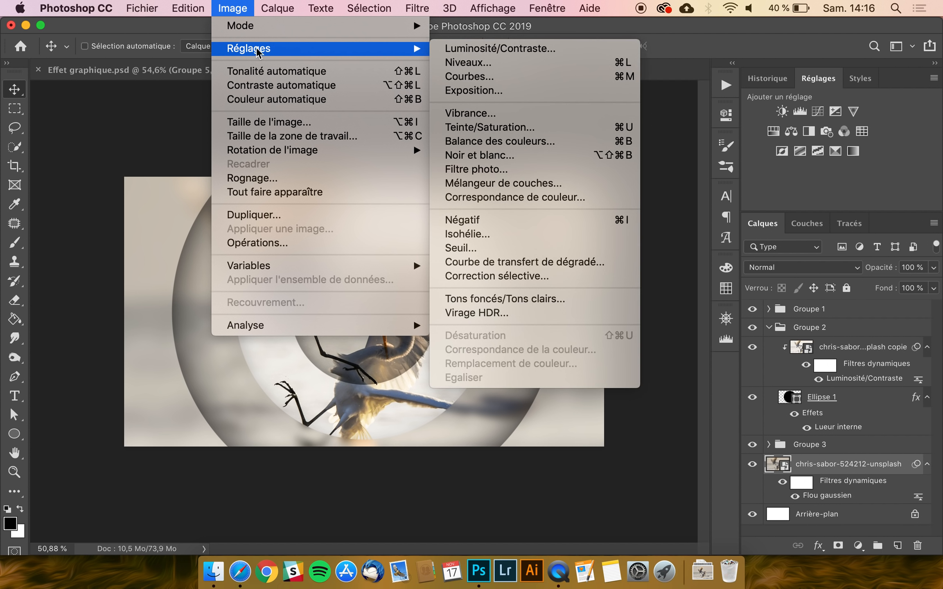
pyautogui.click(524, 48)
pyautogui.moveTo(681, 192); pyautogui.dragTo(707, 188)
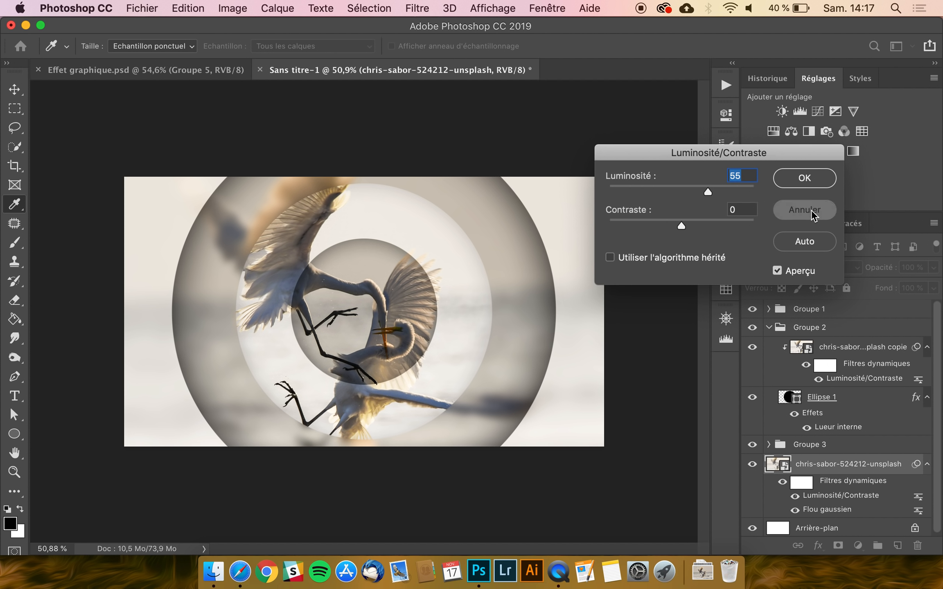
pyautogui.press('Escape')
pyautogui.press('v')
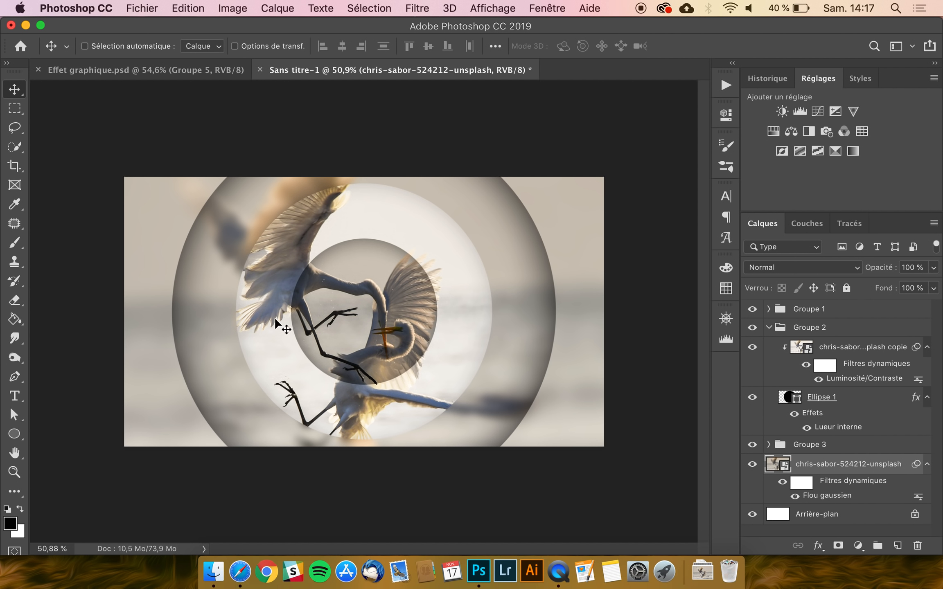
# - Set the inner glow of the circle in Groupe 1 to 53% opacity and a size of 84 px
pyautogui.click(770, 327)
pyautogui.click(768, 311)
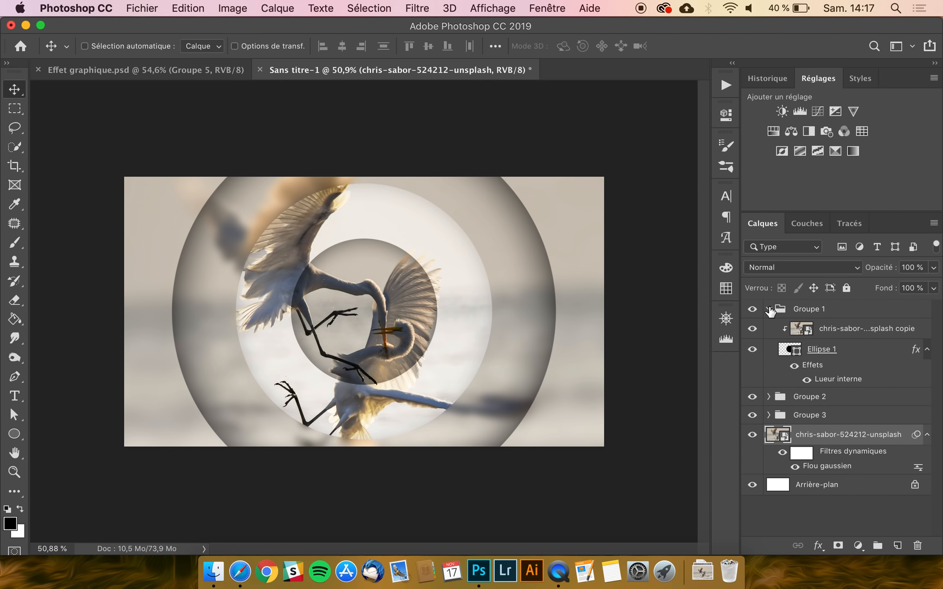
pyautogui.click(843, 330)
pyautogui.doubleClick(839, 380)
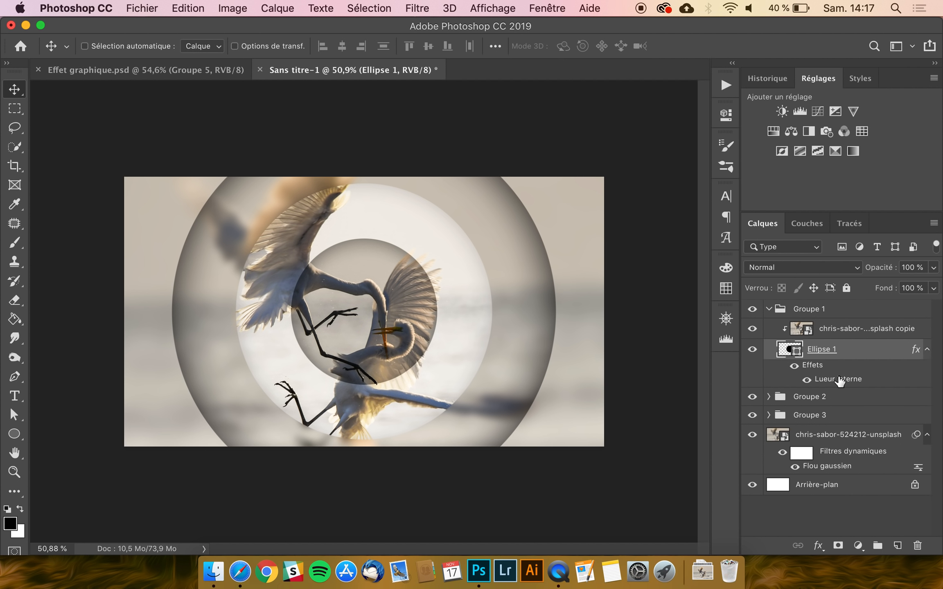
pyautogui.moveTo(621, 128); pyautogui.dragTo(619, 129)
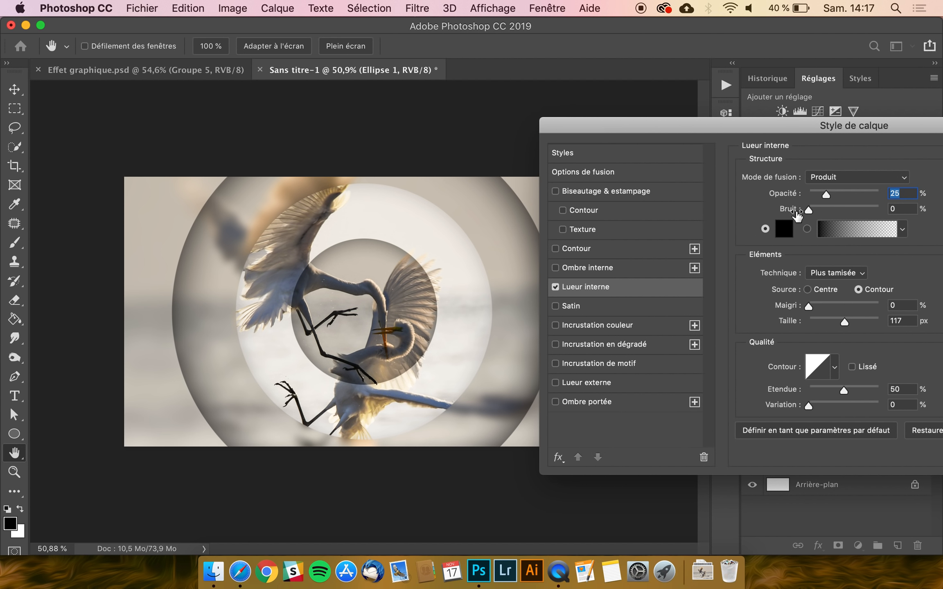
pyautogui.moveTo(826, 193); pyautogui.dragTo(846, 192)
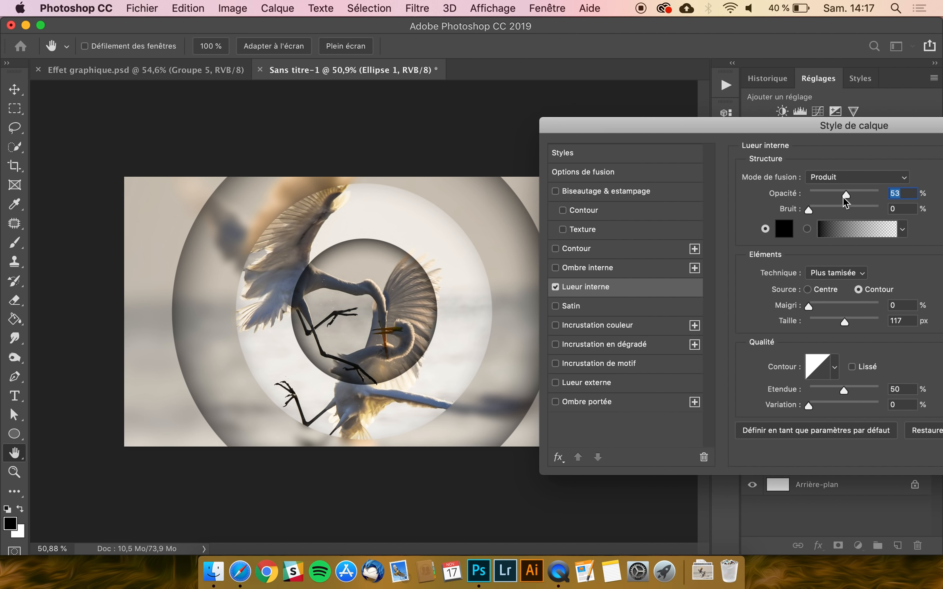
pyautogui.click(836, 320)
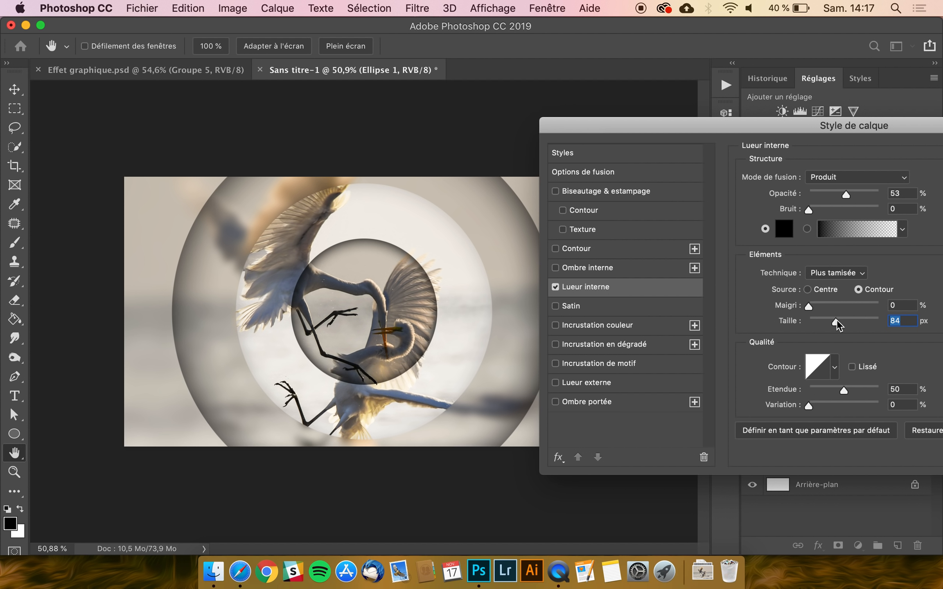
pyautogui.press('Return')
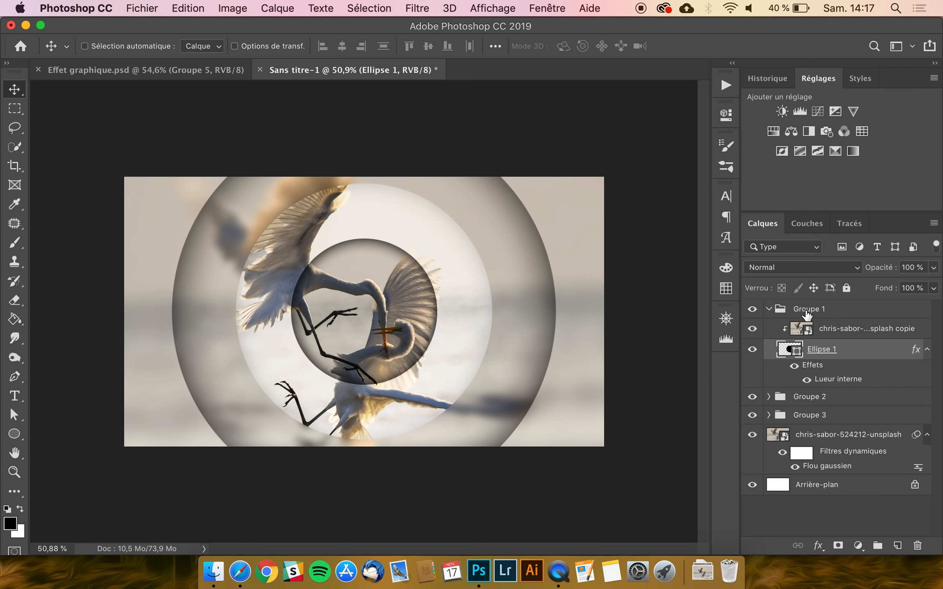
# - Apply a Levels adjustment to the clipped photo copy in Groupe 1 with input levels of 26 for shadows and 237 for highlights
pyautogui.click(838, 329)
pyautogui.click(234, 8)
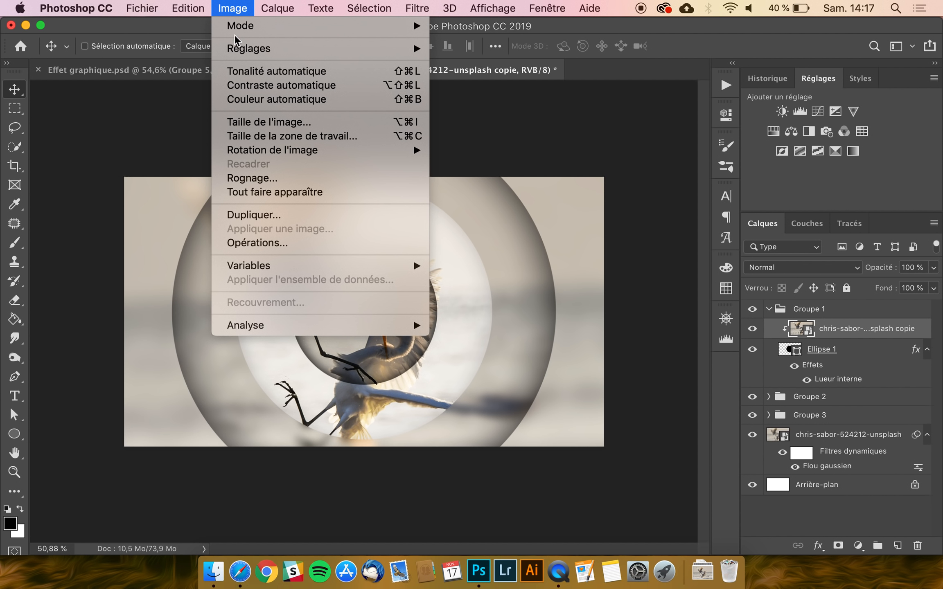
pyautogui.moveTo(241, 48)
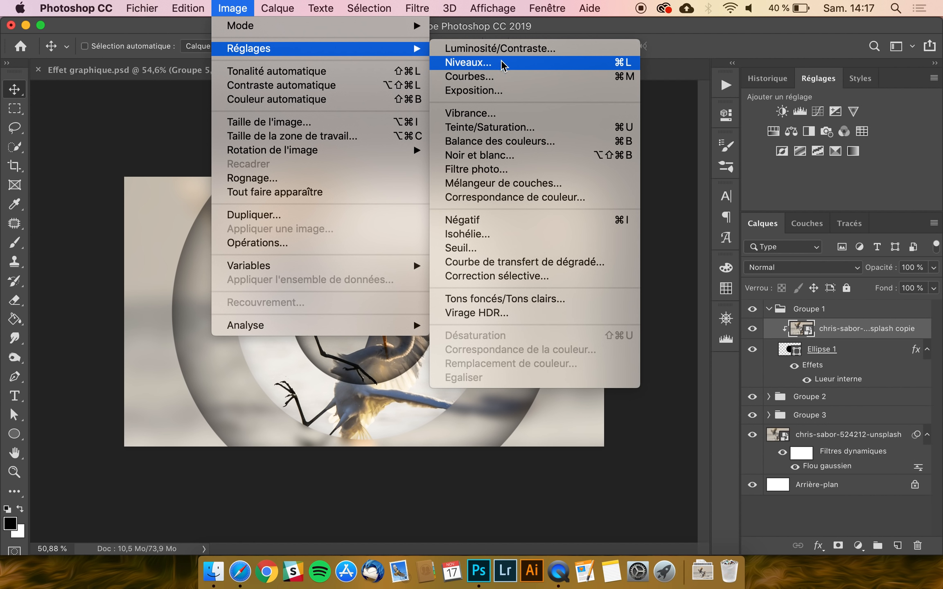
pyautogui.click(483, 64)
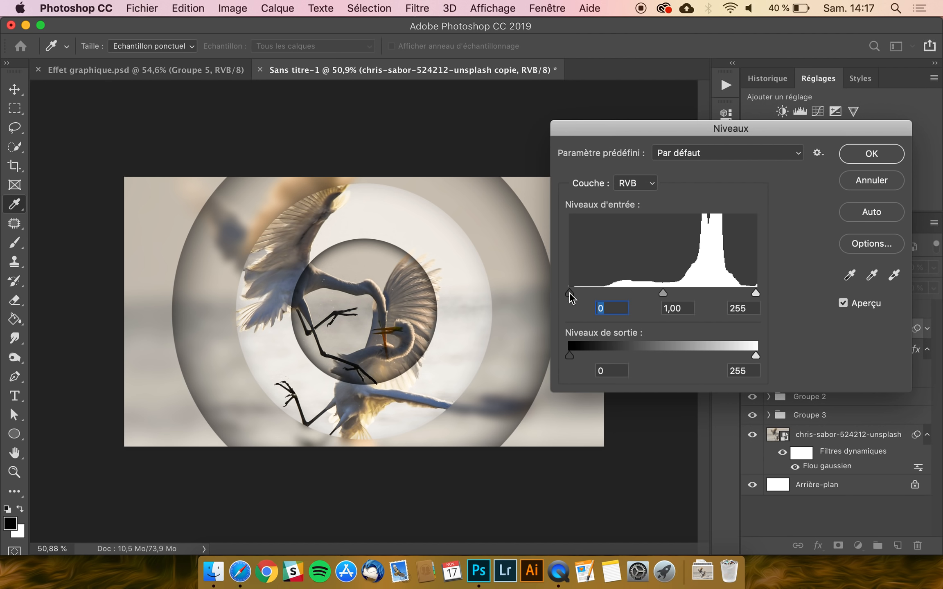
pyautogui.moveTo(569, 292); pyautogui.dragTo(586, 293)
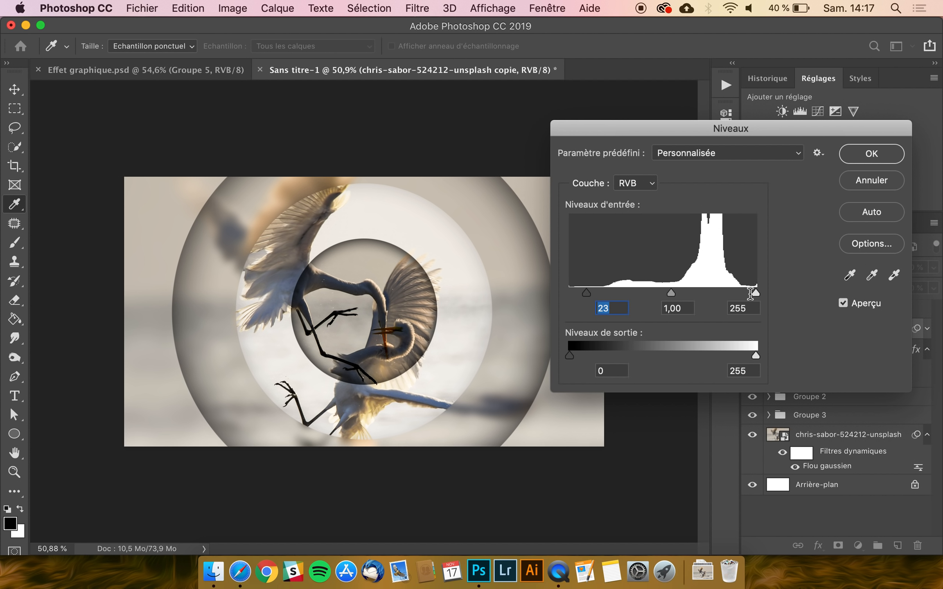
pyautogui.moveTo(756, 293); pyautogui.dragTo(742, 294)
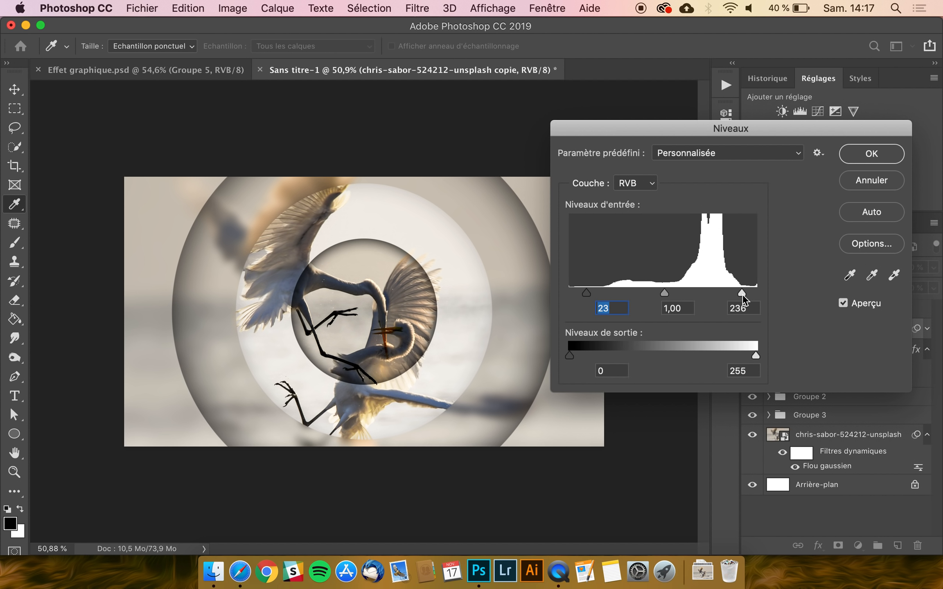
pyautogui.moveTo(585, 294); pyautogui.dragTo(589, 296)
pyautogui.moveTo(743, 296); pyautogui.dragTo(742, 294)
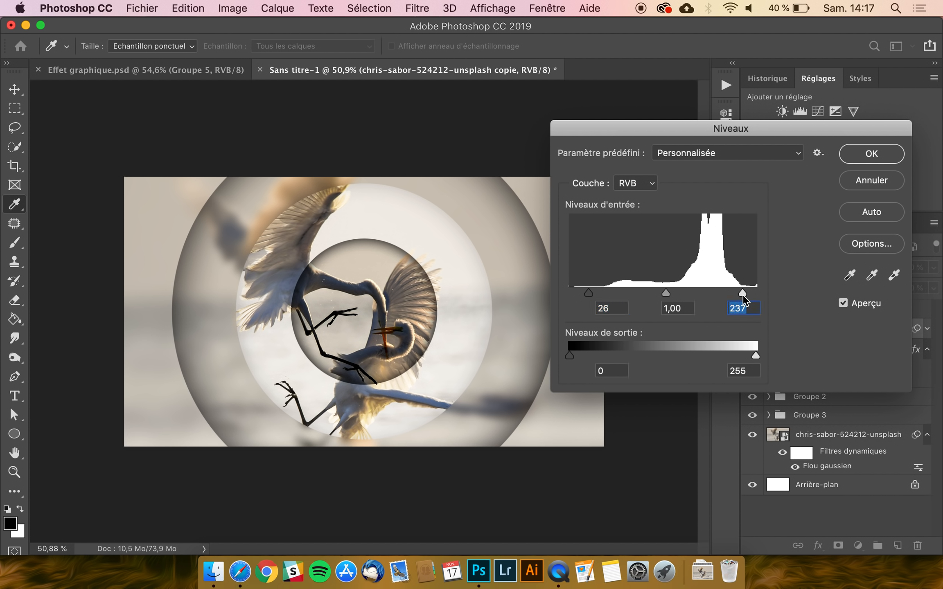
pyautogui.click(845, 304)
pyautogui.click(846, 304)
pyautogui.click(857, 150)
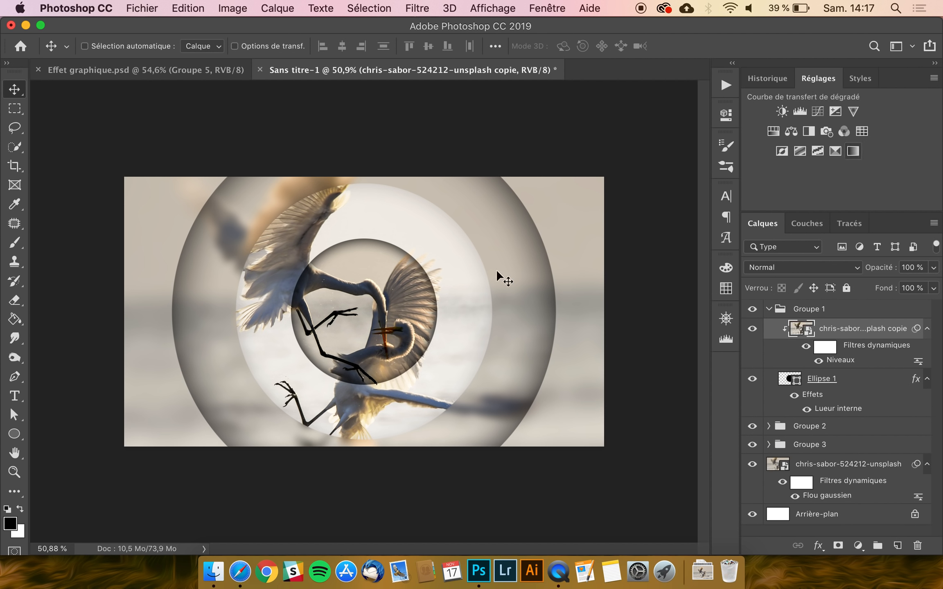
# - Hide Groupe 2 and show it again to compare the composition with and without its circle
pyautogui.scroll(-5, 462, 327)
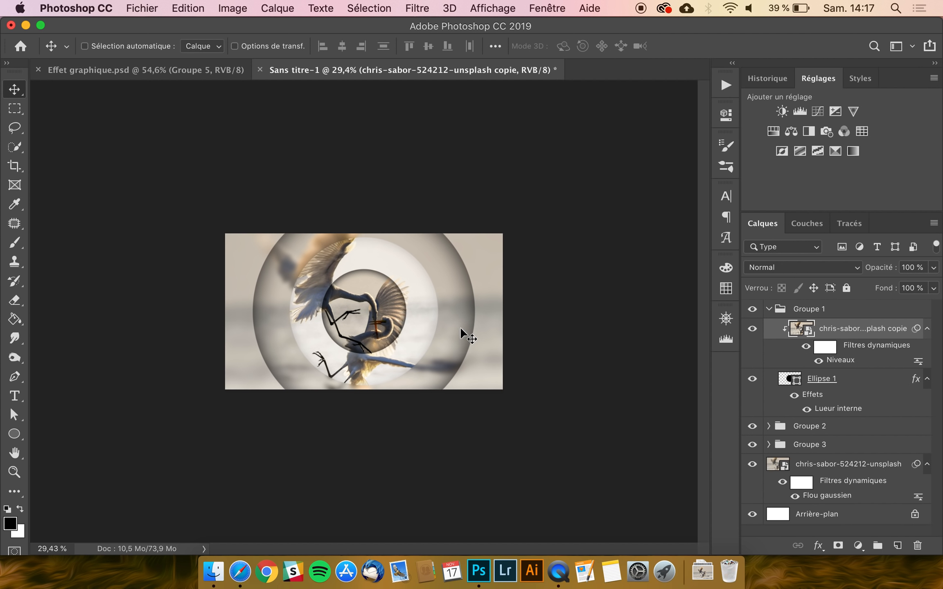
pyautogui.scroll(4, 428, 323)
pyautogui.keyDown('super'); pyautogui.click(453, 305); pyautogui.keyUp('super')
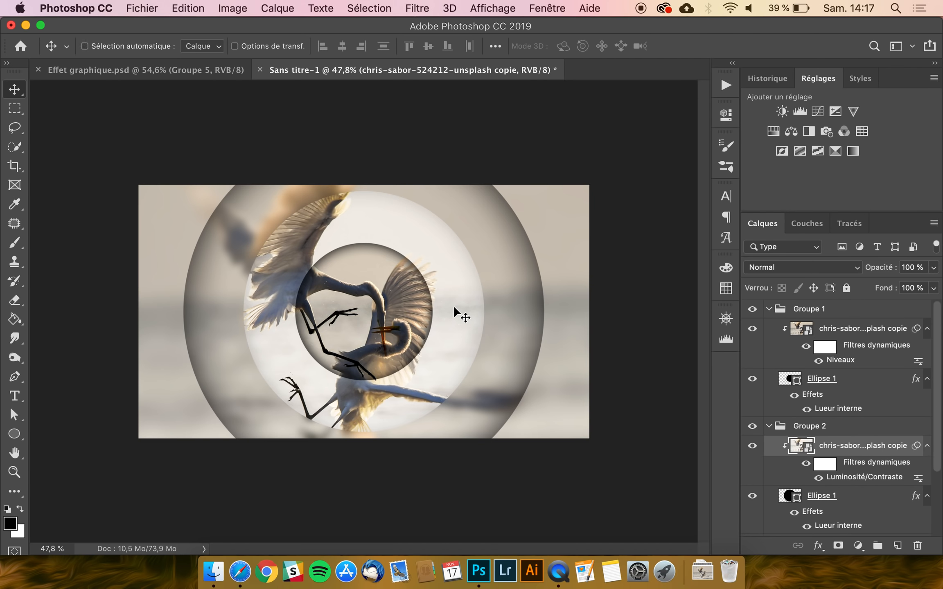
pyautogui.click(753, 426)
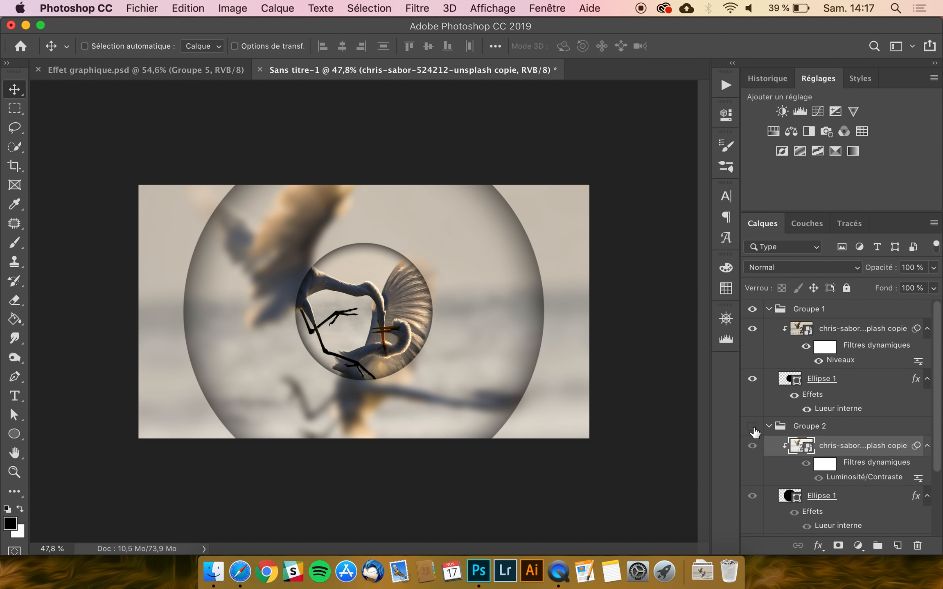
pyautogui.click(752, 426)
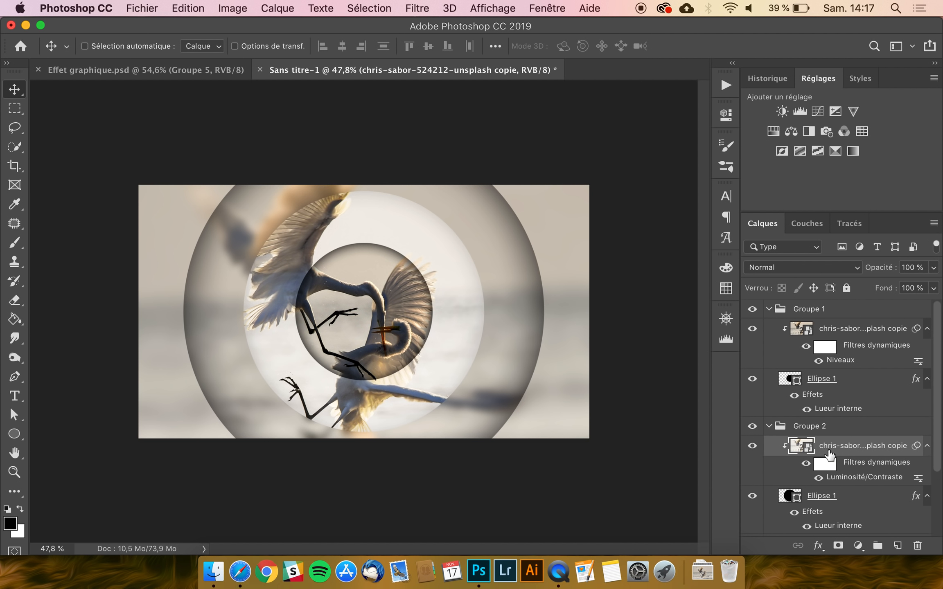
pyautogui.click(434, 7)
pyautogui.click(446, 26)
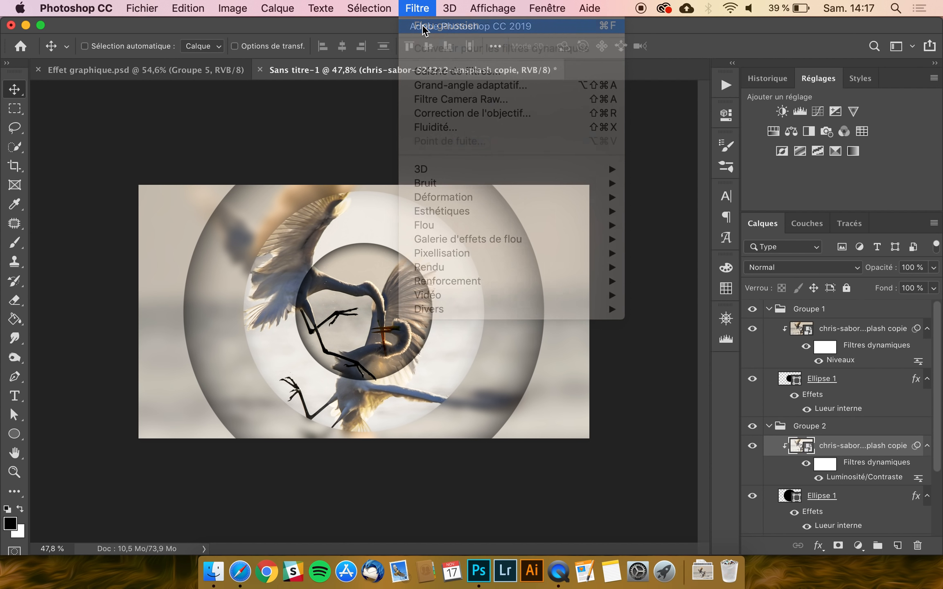
pyautogui.write('10')
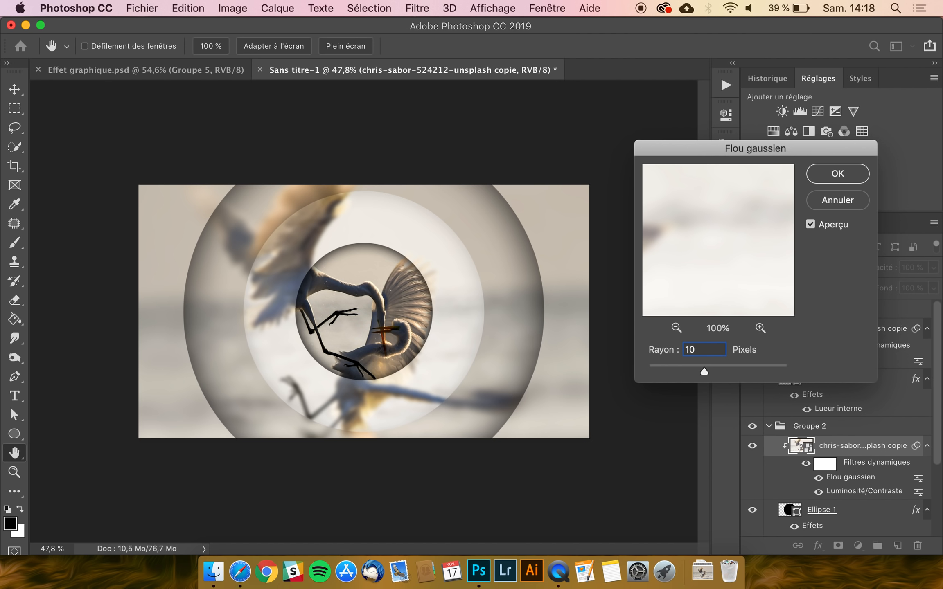
pyautogui.press('BackSpace')
pyautogui.press('BackSpace')
pyautogui.write('5')
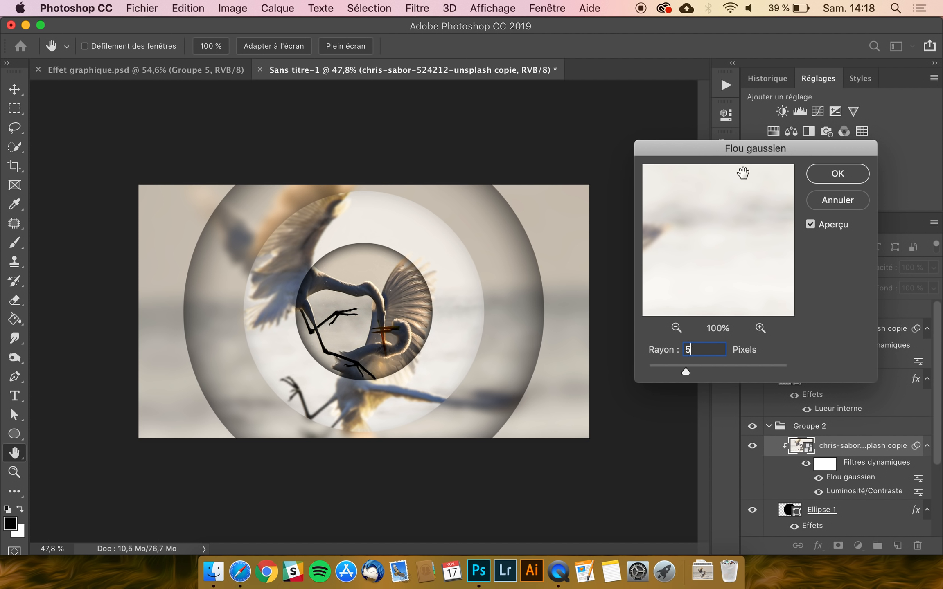
pyautogui.click(834, 203)
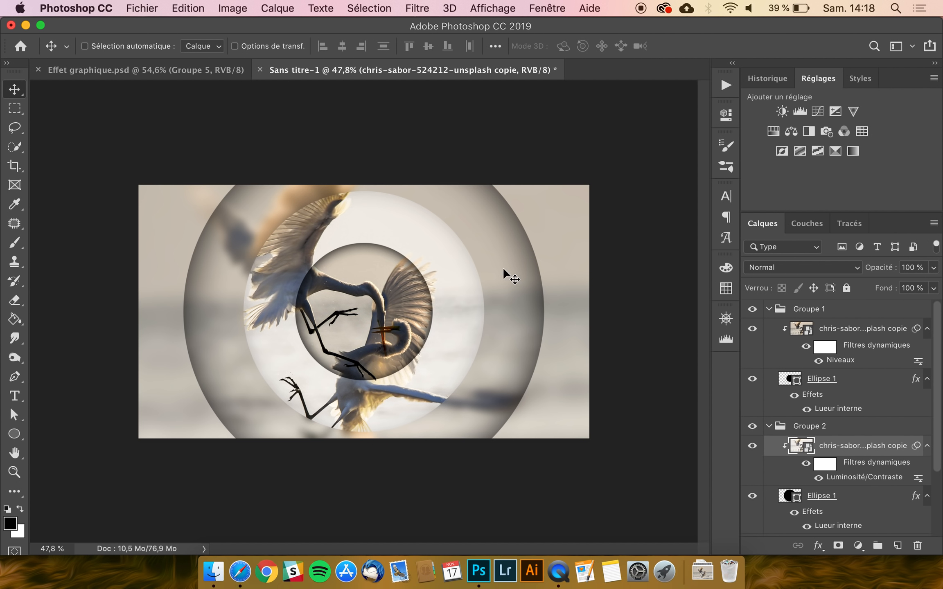
# - Try rotating the clipped photo copy in Groupe 2 by about 19.55°, and undo the rotation
pyautogui.press('super')
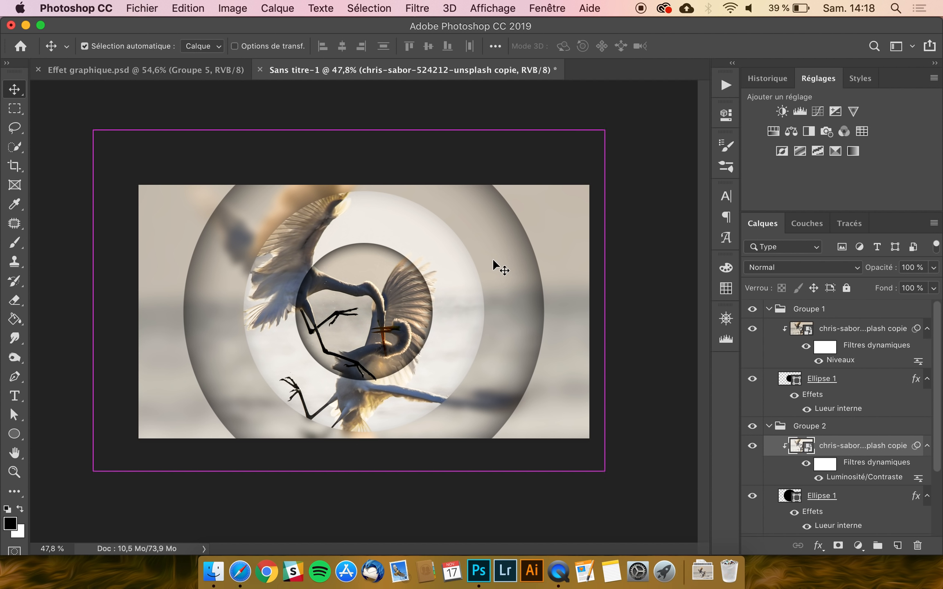
pyautogui.press('super+t')
pyautogui.click(577, 247)
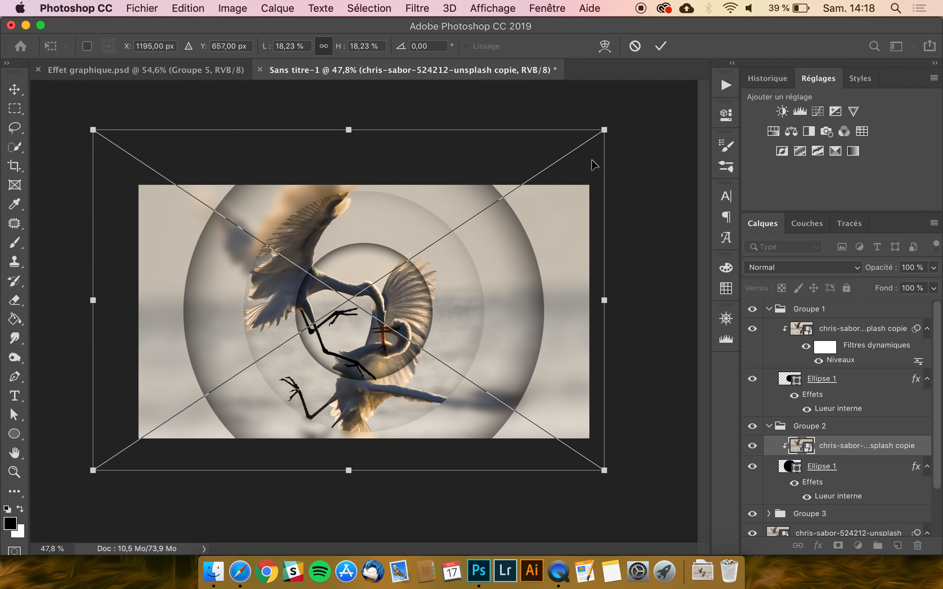
pyautogui.moveTo(617, 120); pyautogui.dragTo(632, 233)
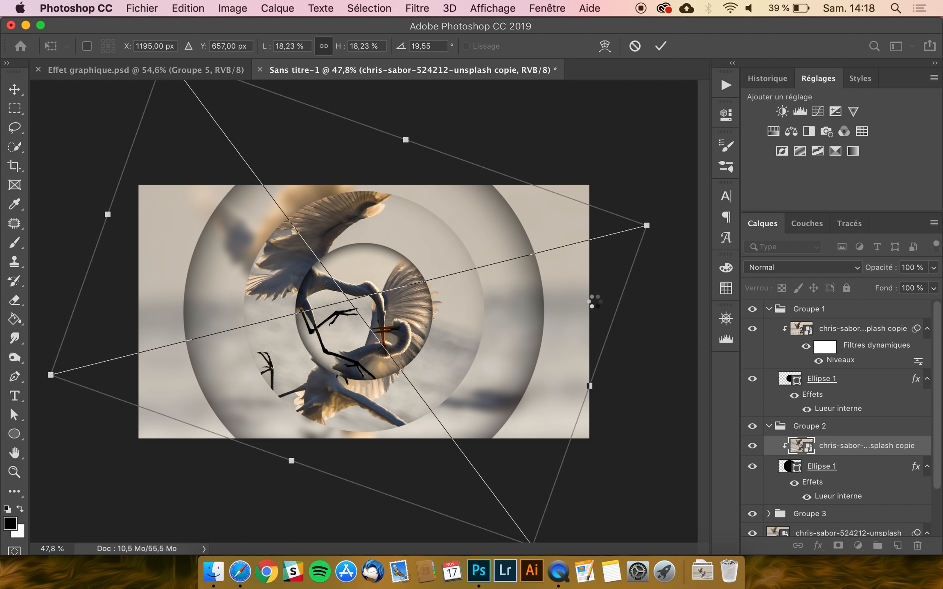
pyautogui.press('Return')
pyautogui.press('super+z')
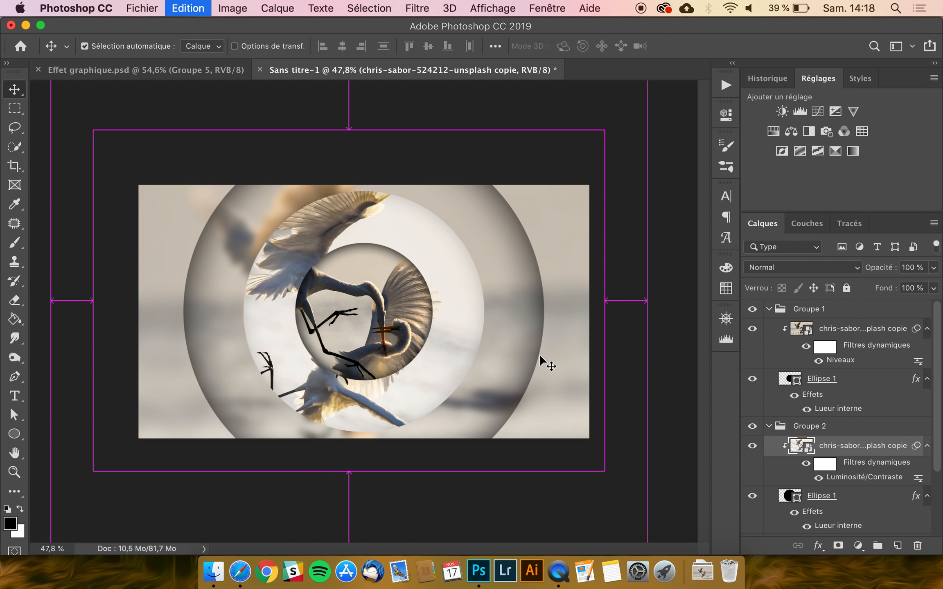
# - Try enlarging the clipped photo copy in Groupe 2 with Free Transform, and undo the scaling
pyautogui.press('super+t')
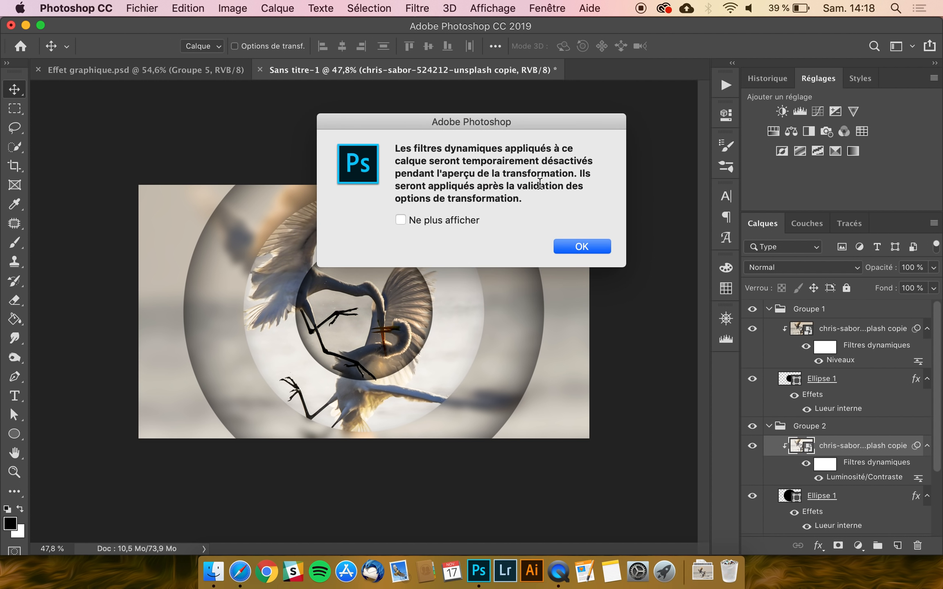
pyautogui.click(560, 245)
pyautogui.moveTo(604, 129); pyautogui.dragTo(647, 100)
pyautogui.press('Return')
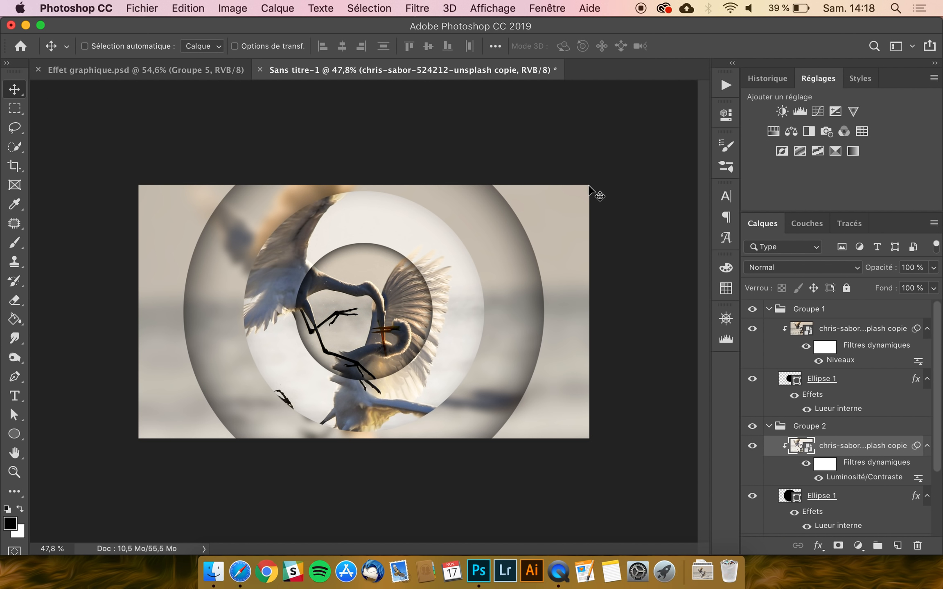
pyautogui.press('super+z')
# - Move the clipped photo copy in Groupe 2 horizontally about 16.7 mm to the right with Free Transform
pyautogui.press('super+t')
pyautogui.click(575, 245)
pyautogui.moveTo(470, 281); pyautogui.dragTo(514, 282)
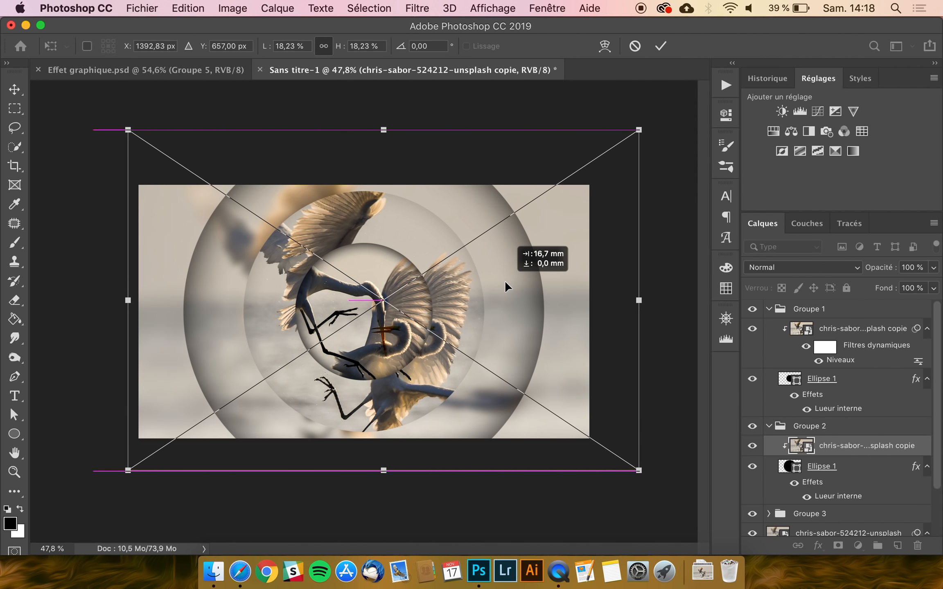
pyautogui.press('Return')
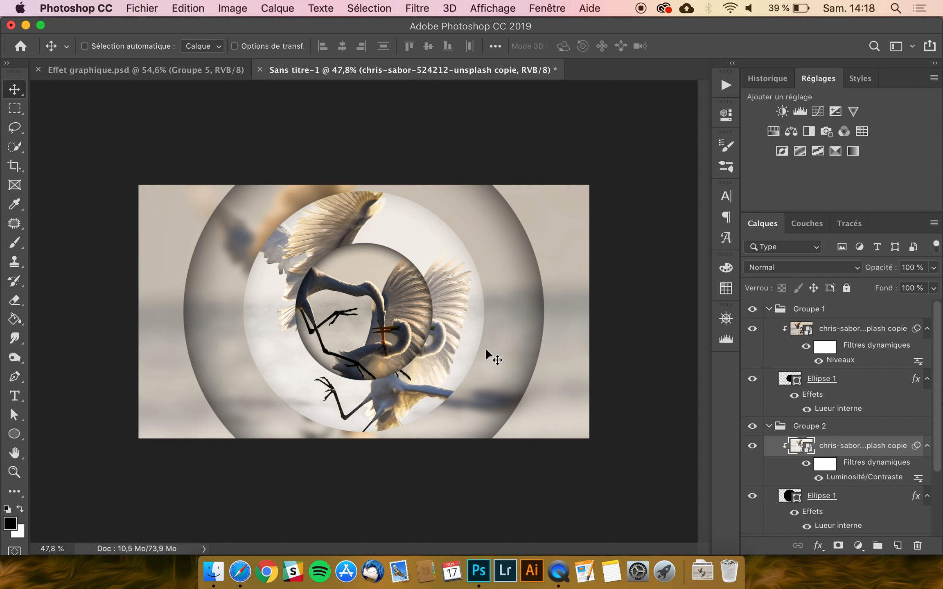
# - Shift the clipped photo copy in Groupe 2 slightly back to the left and check the whole composition
pyautogui.scroll(-5, 463, 412)
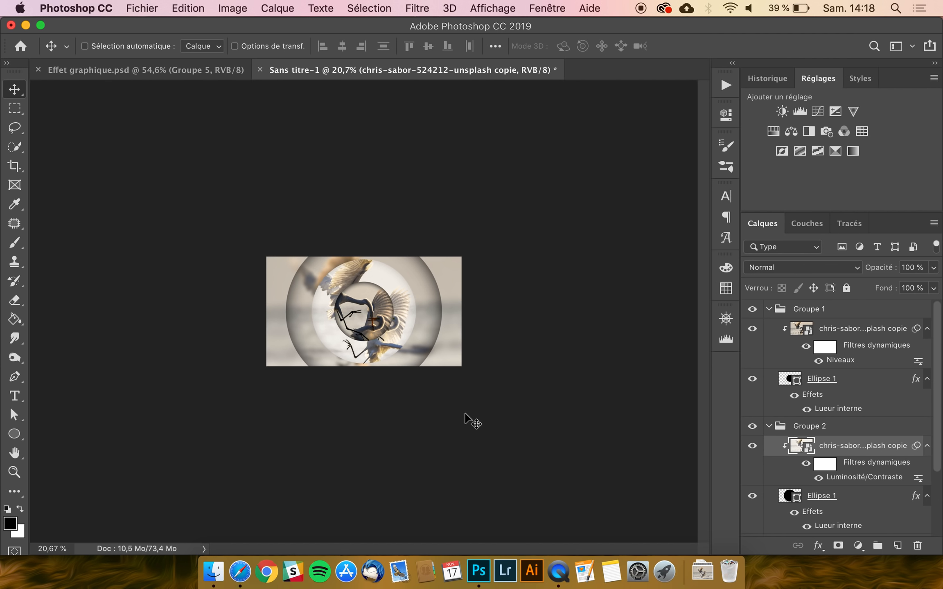
pyautogui.scroll(5, 467, 418)
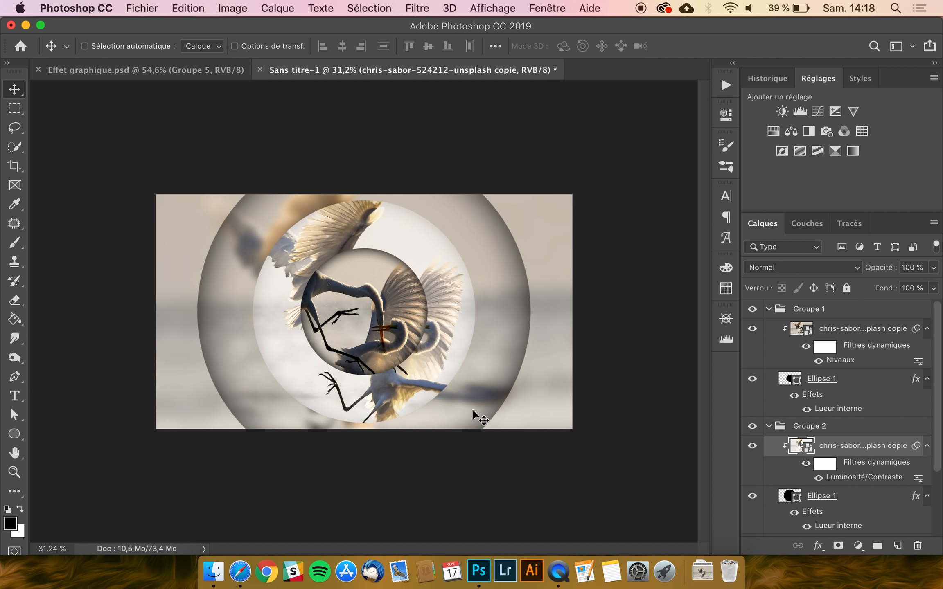
pyautogui.moveTo(468, 311)
pyautogui.mouseDown()
pyautogui.moveTo(470, 323)
pyautogui.moveTo(454, 321)
pyautogui.moveTo(459, 316)
pyautogui.mouseUp()
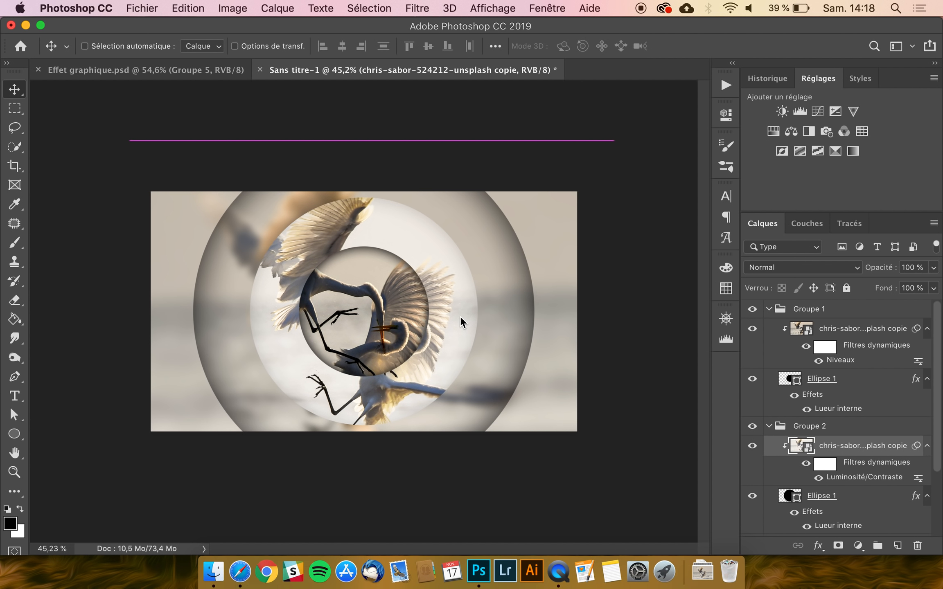
pyautogui.scroll(-2, 459, 316)
pyautogui.scroll(-1, 459, 316)
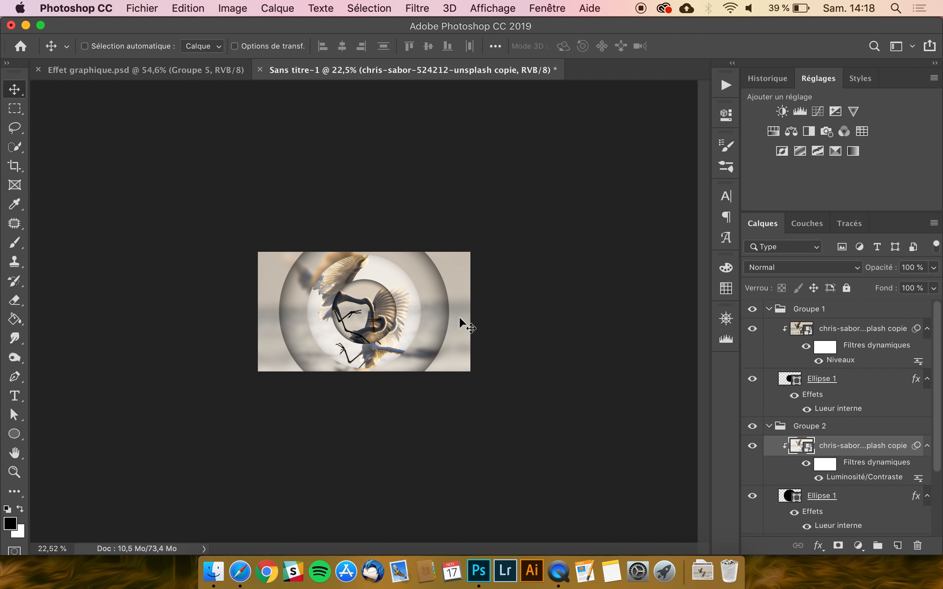
pyautogui.scroll(3, 459, 316)
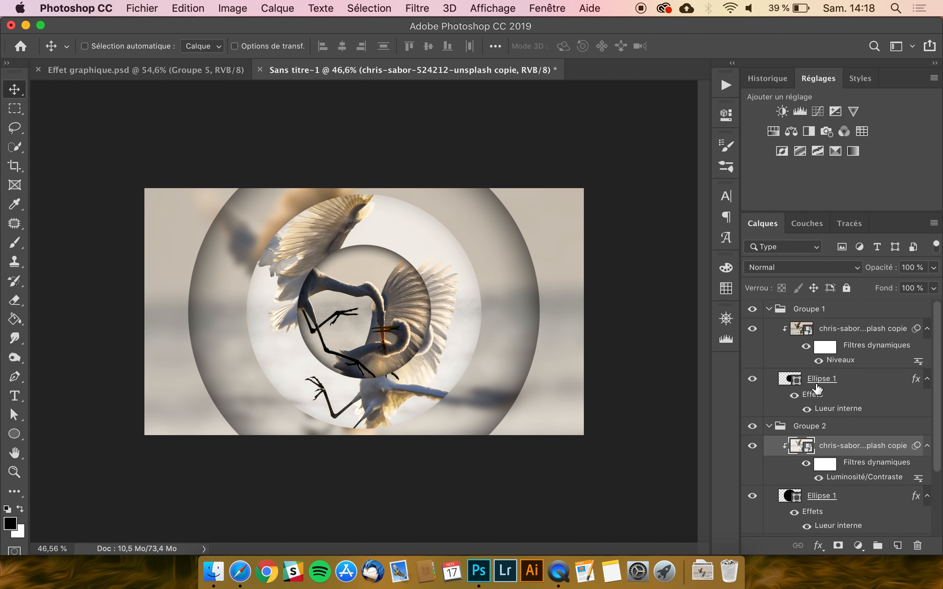
# - Add a Levels adjustment layer inside Groupe 1 with the shadow input at 19 and the highlight input slightly lowered
pyautogui.click(815, 312)
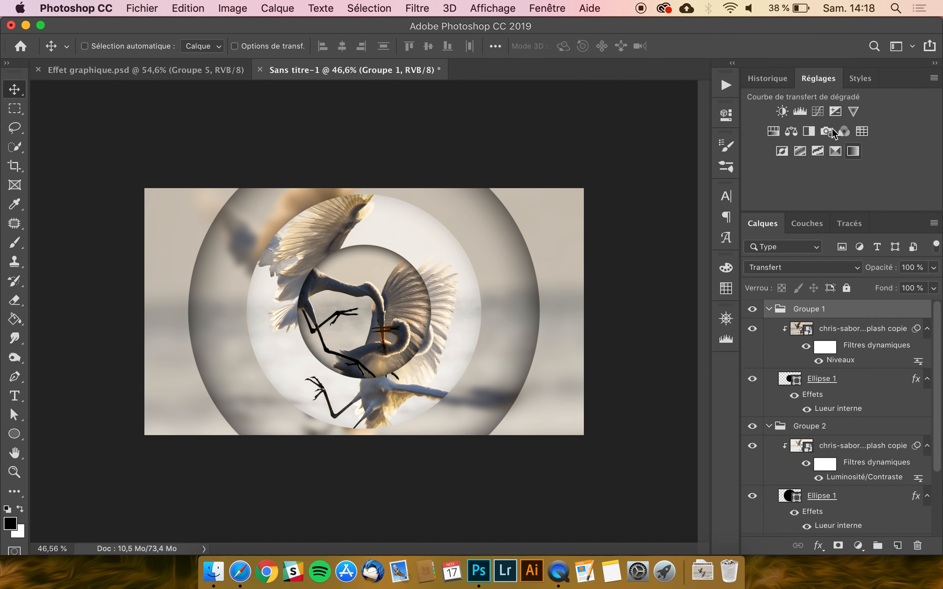
pyautogui.click(802, 113)
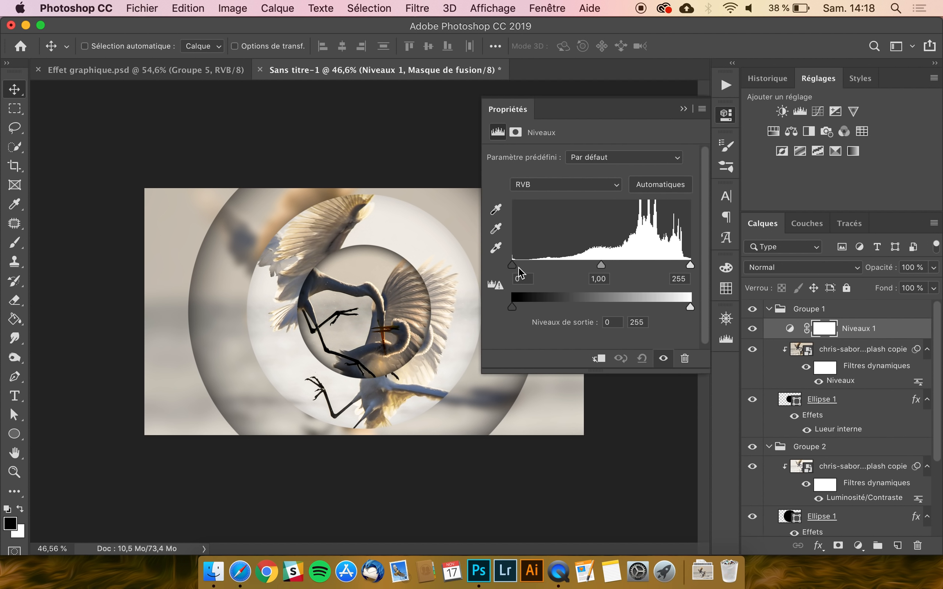
pyautogui.moveTo(518, 267); pyautogui.dragTo(525, 268)
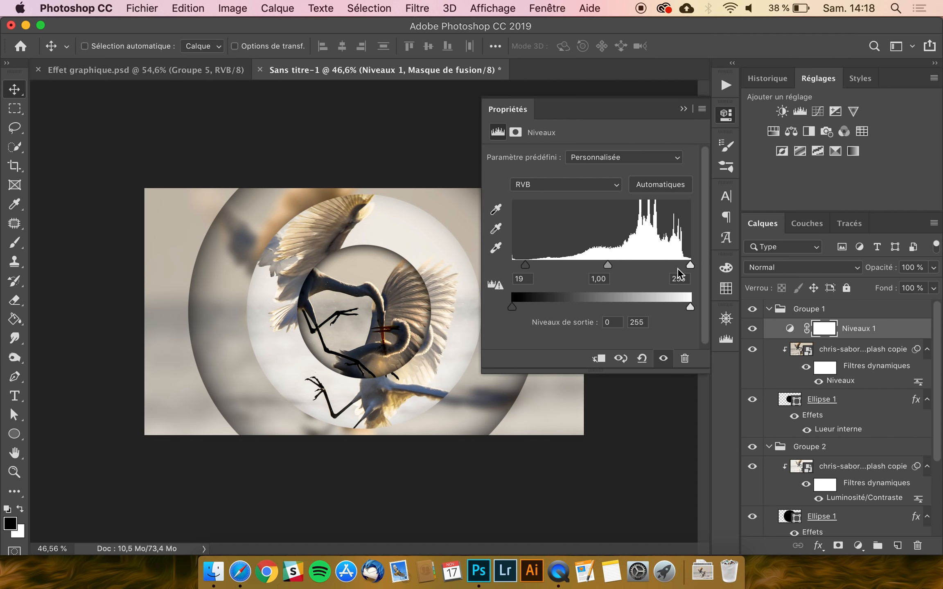
pyautogui.moveTo(690, 265); pyautogui.dragTo(687, 267)
pyautogui.doubleClick(531, 109)
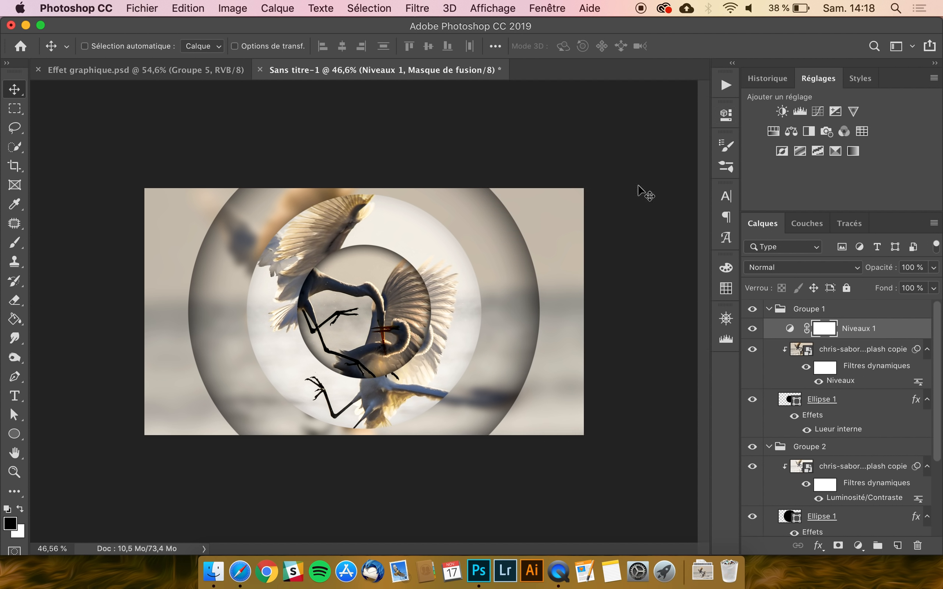
# - Soften the Levels smart filter on the Groupe 1 photo copy by setting shadows to 7 and slightly raising the highlight input
pyautogui.doubleClick(840, 381)
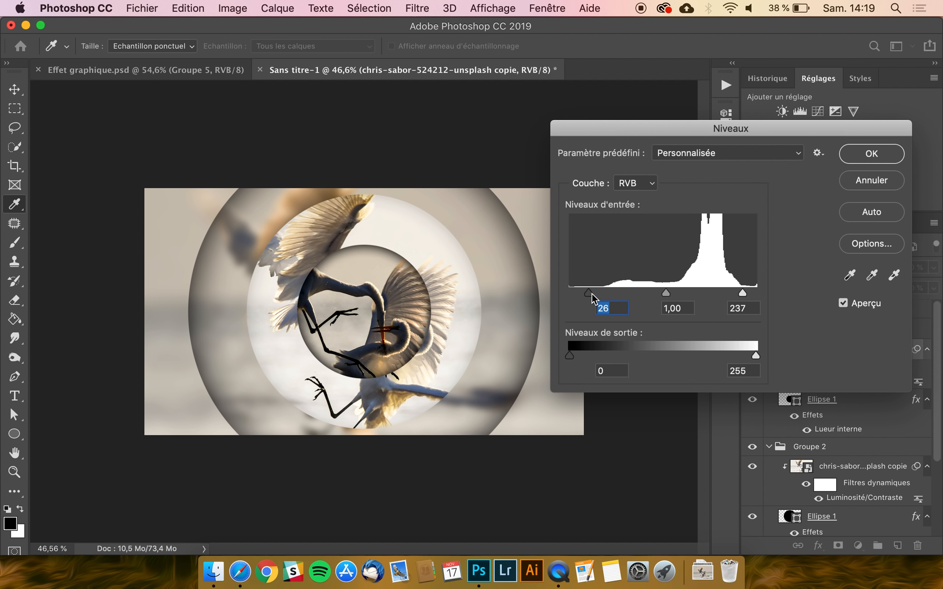
pyautogui.moveTo(589, 293); pyautogui.dragTo(575, 293)
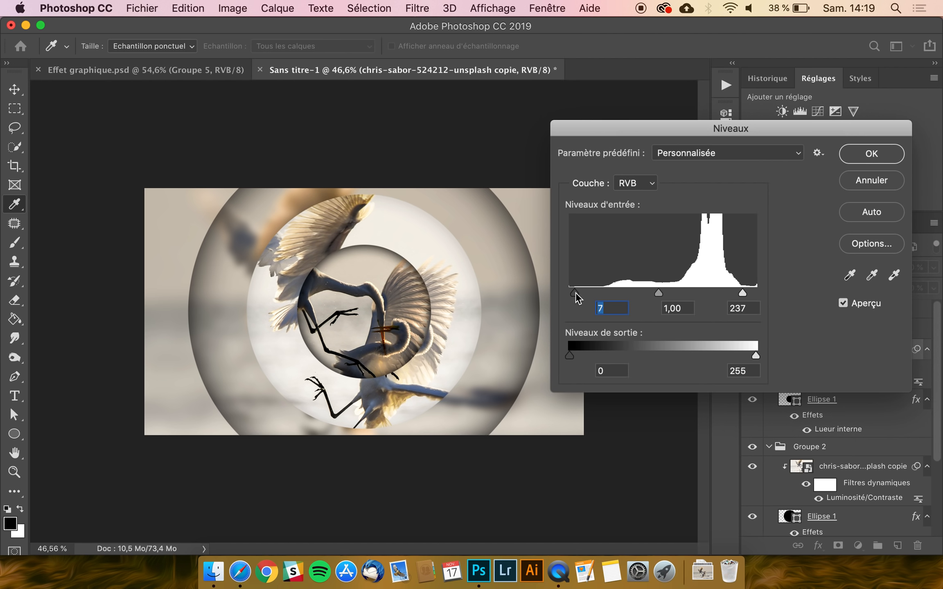
pyautogui.moveTo(746, 293); pyautogui.dragTo(750, 292)
pyautogui.click(862, 154)
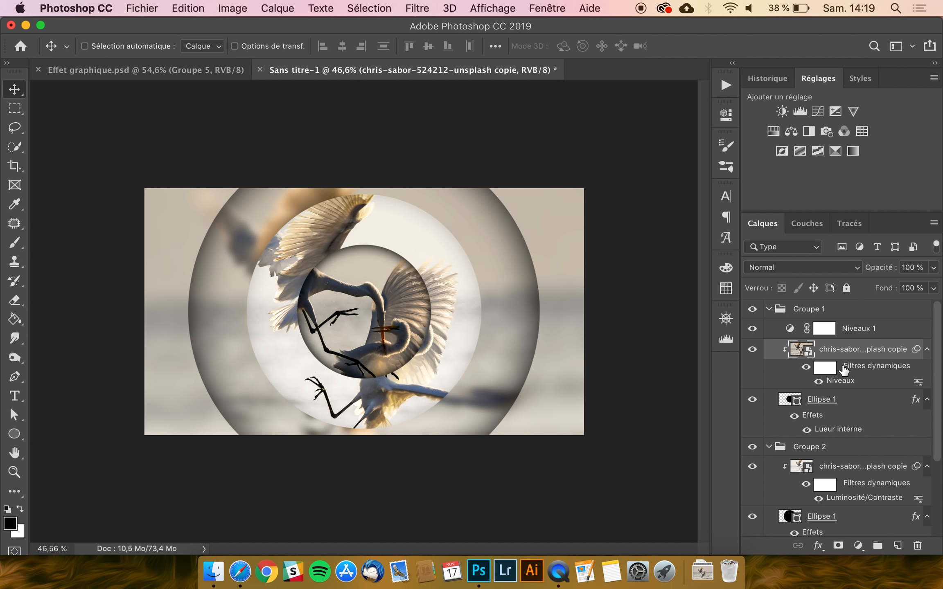
# - Collapse Groupe 1 and Groupe 2, and hide and show Groupe 1 to check its effect on the composition
pyautogui.scroll(-3, 839, 424)
pyautogui.scroll(3, 839, 425)
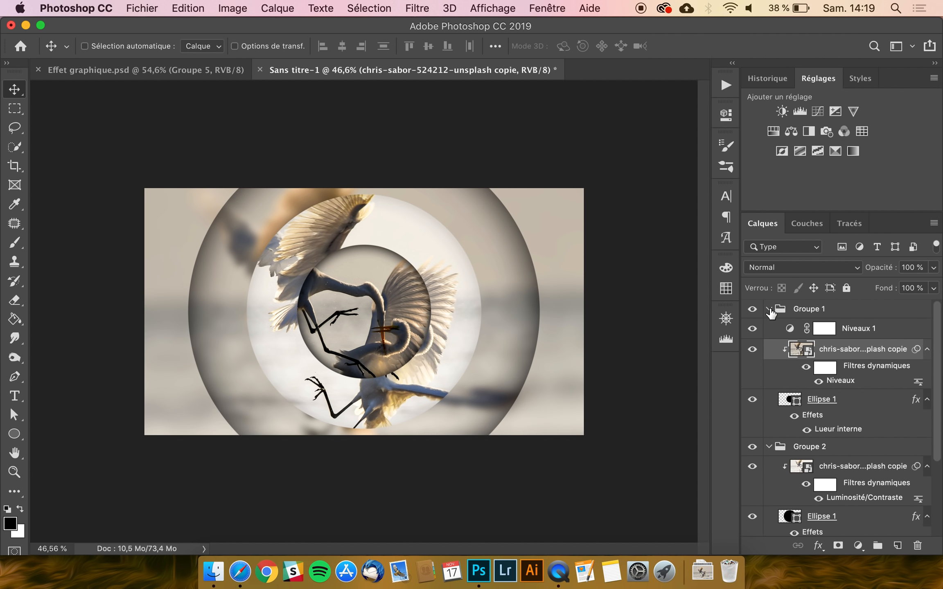
pyautogui.click(769, 309)
pyautogui.click(769, 327)
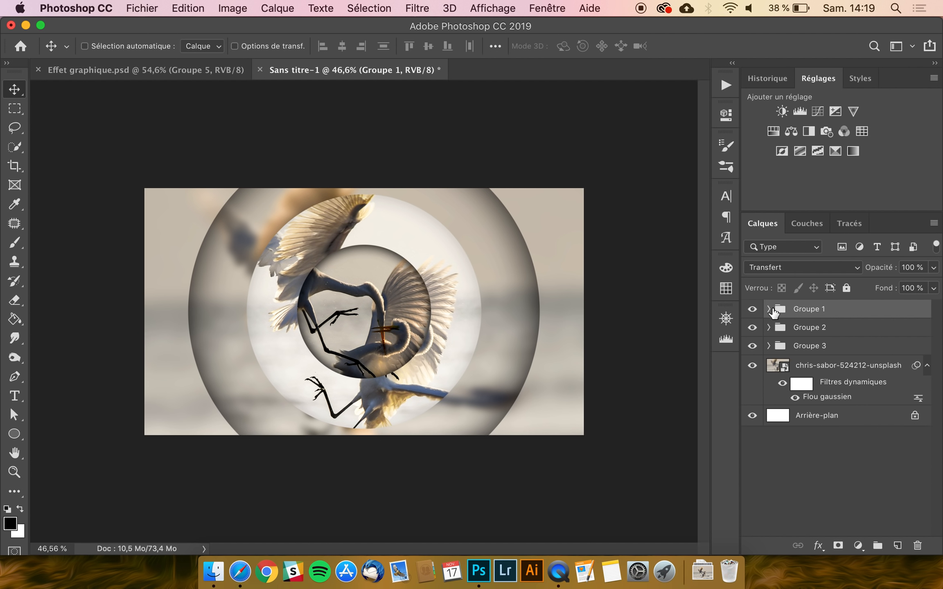
pyautogui.click(752, 310)
pyautogui.click(752, 310)
# - Rename the blurred base photo layer as Fond
pyautogui.doubleClick(813, 365)
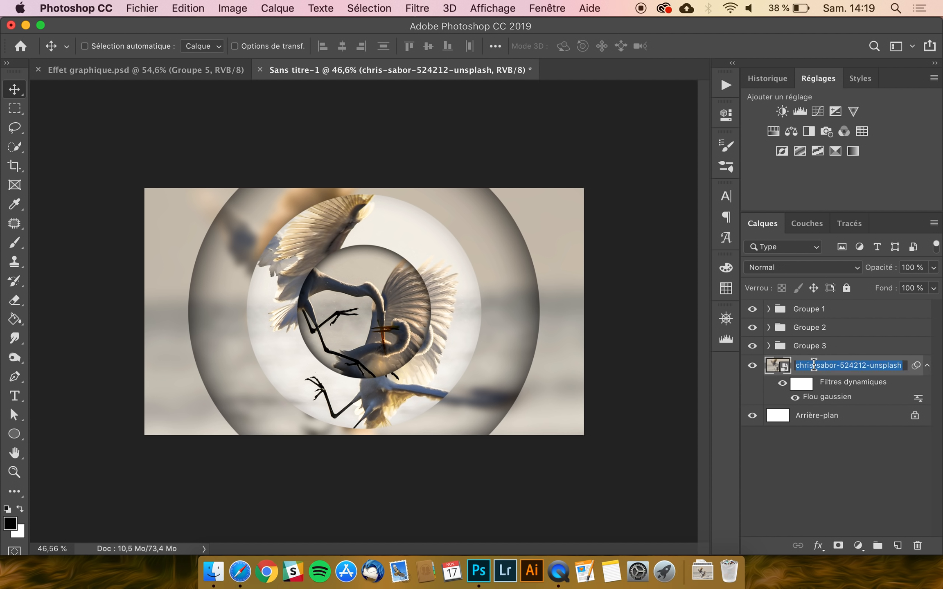
pyautogui.write('Fond')
pyautogui.press('Return')
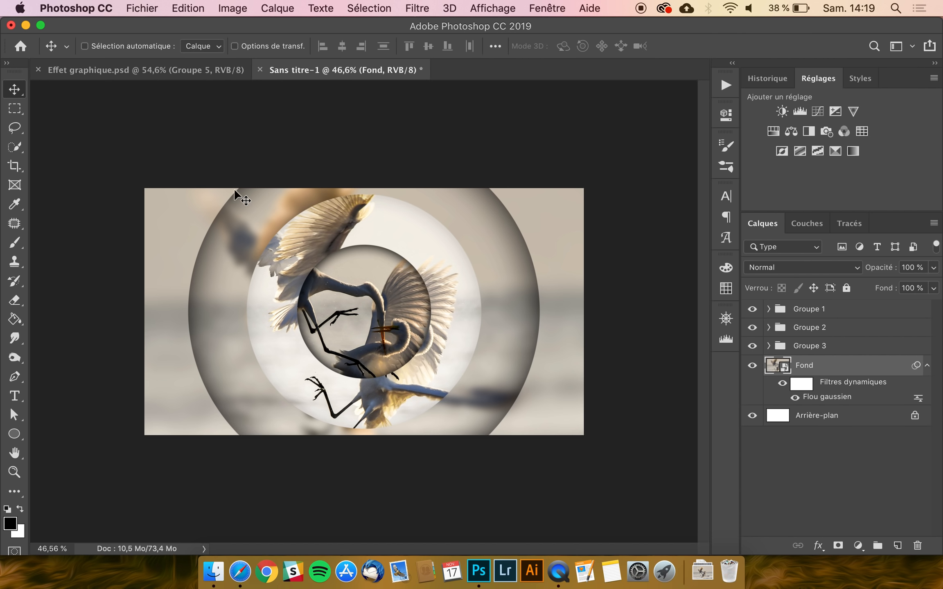
# - Switch to the Effet graphique.psd document to compare its composition with the new one
pyautogui.click(147, 74)
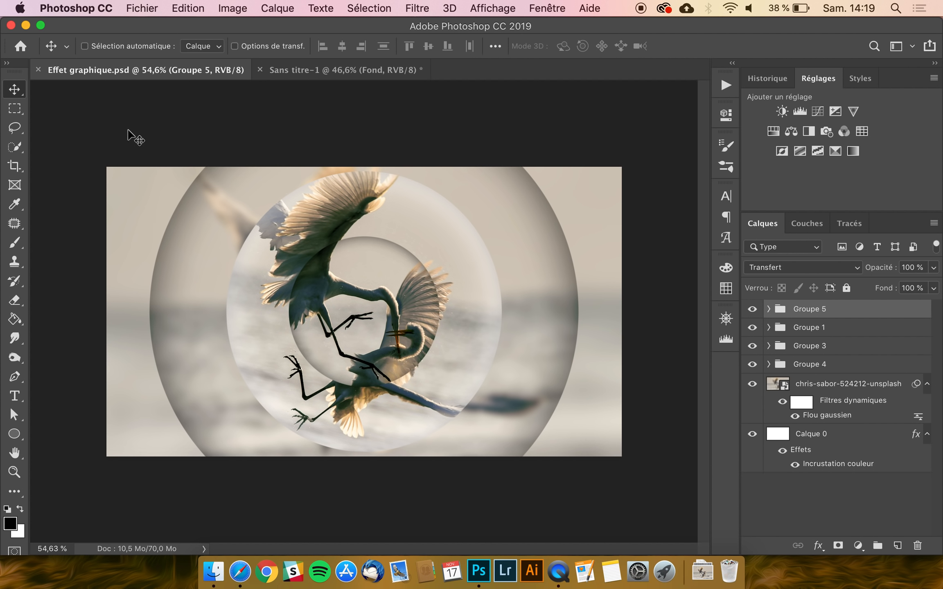